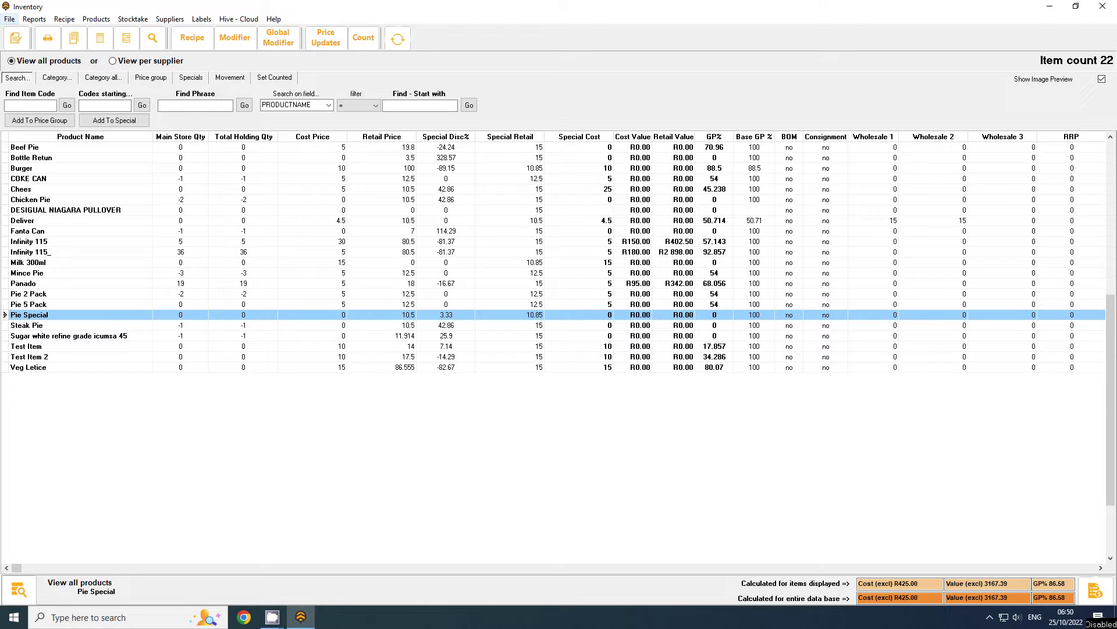
Reset the columns of the inventory product list to their default arrangement
click(9, 19)
mouse_move(34, 61)
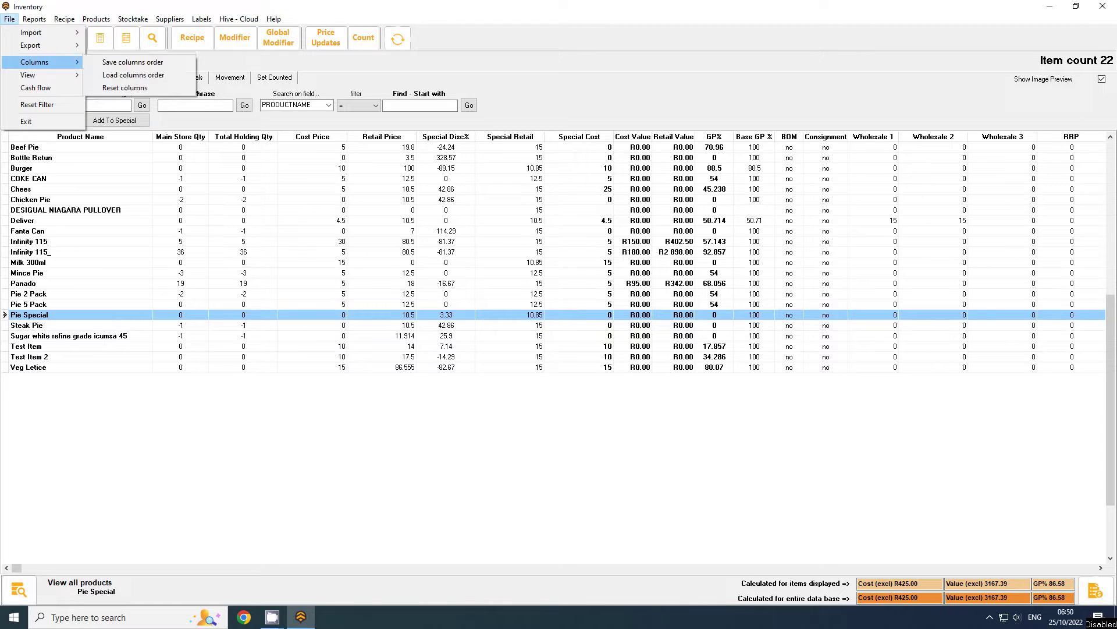
click(125, 87)
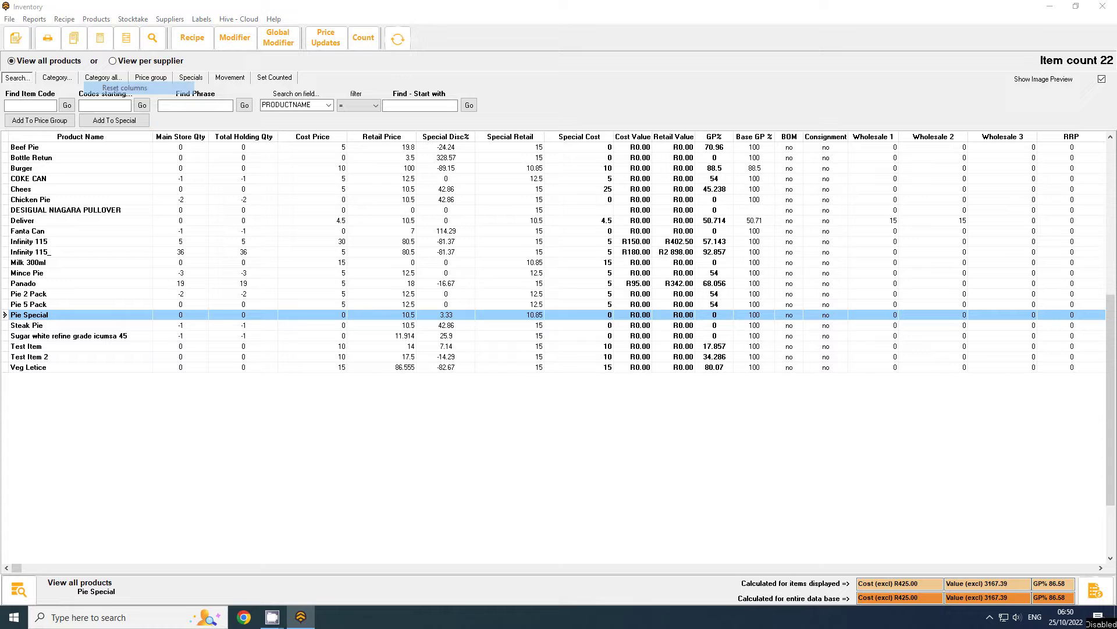
click(638, 327)
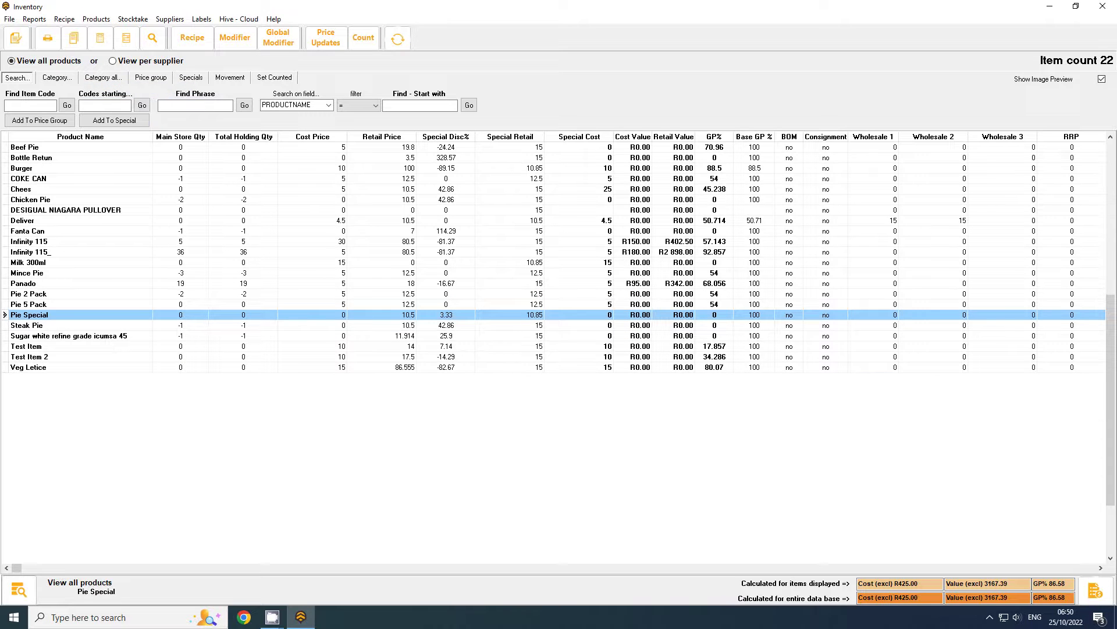
Close the Inventory window and reopen it, entering the access password
click(1103, 7)
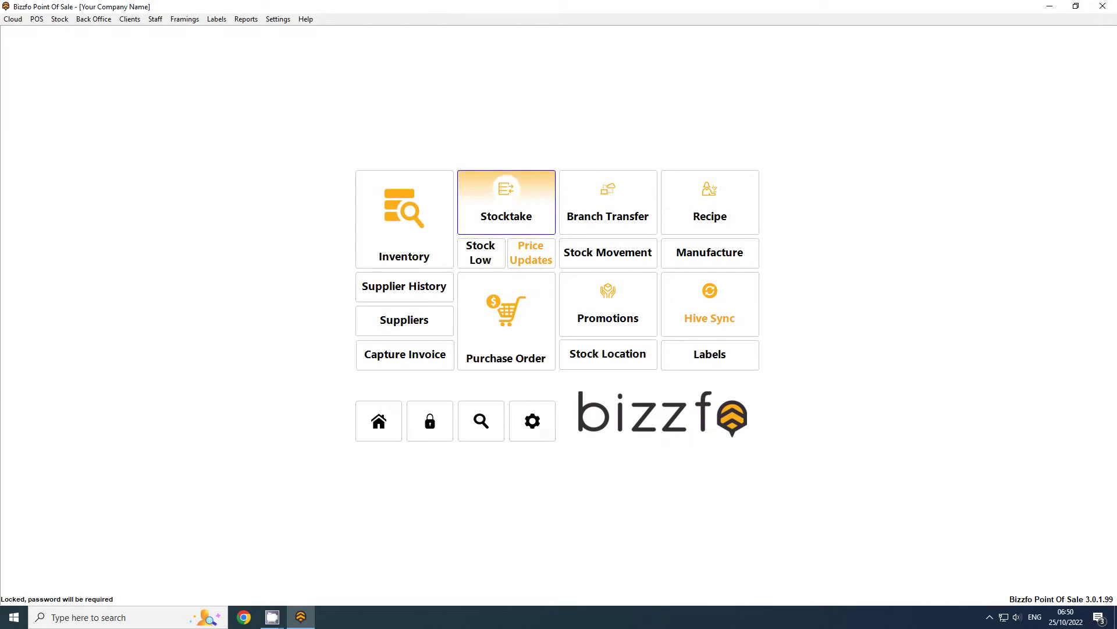
click(402, 215)
text(1)
key(Return)
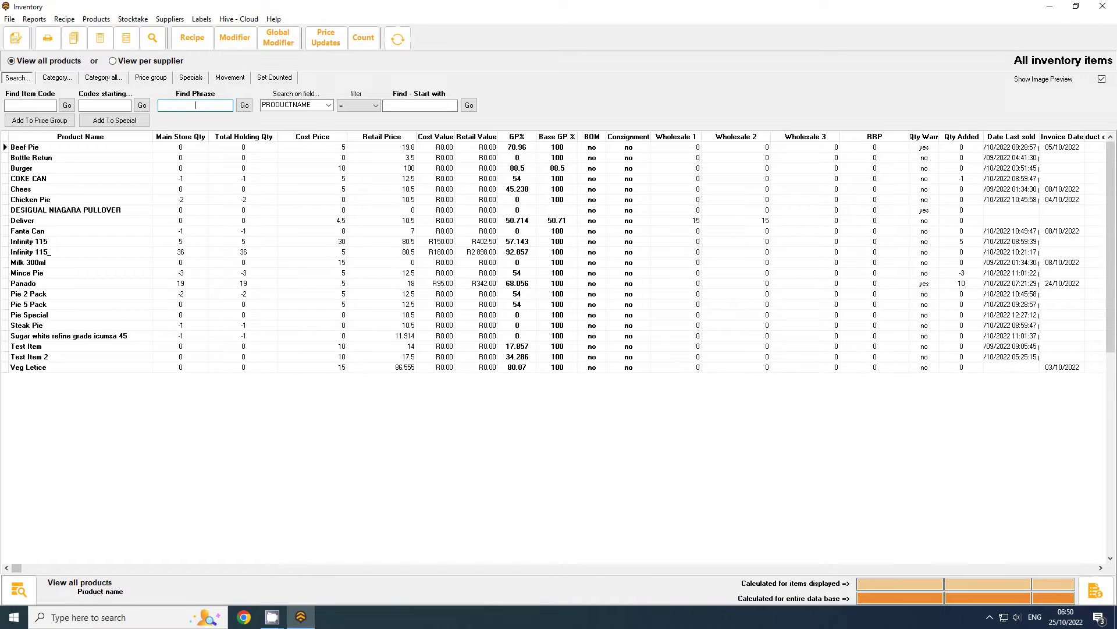
Move the Special Disc% column directly after the Retail Price column
click(1100, 567)
click(1100, 567)
click(1101, 567)
click(1100, 567)
click(1100, 568)
click(1101, 568)
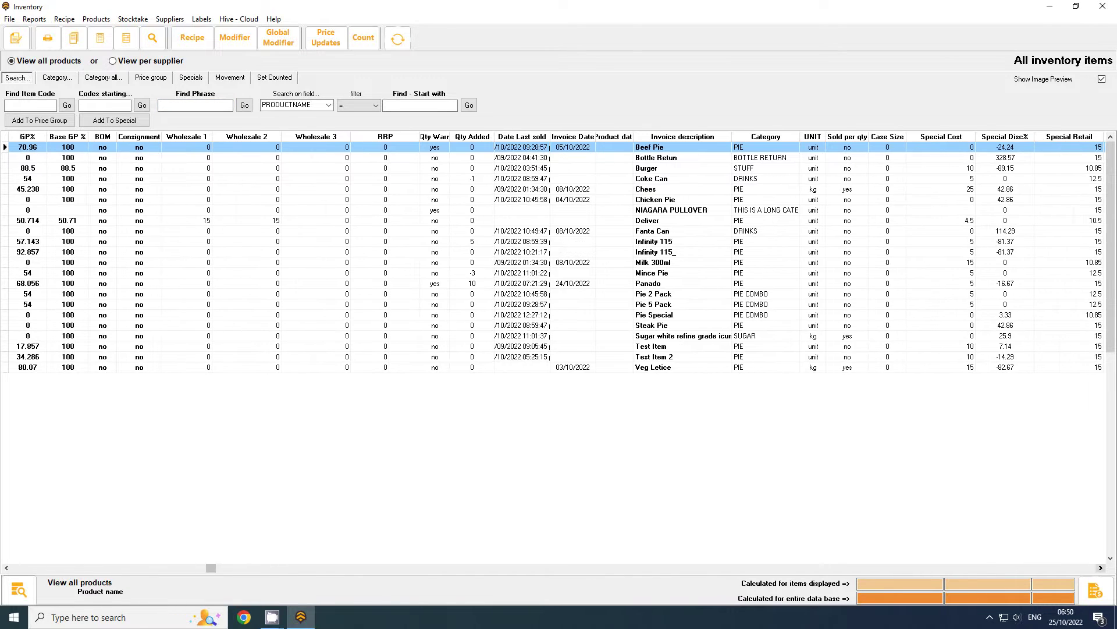
drag(1002, 137, 418, 201)
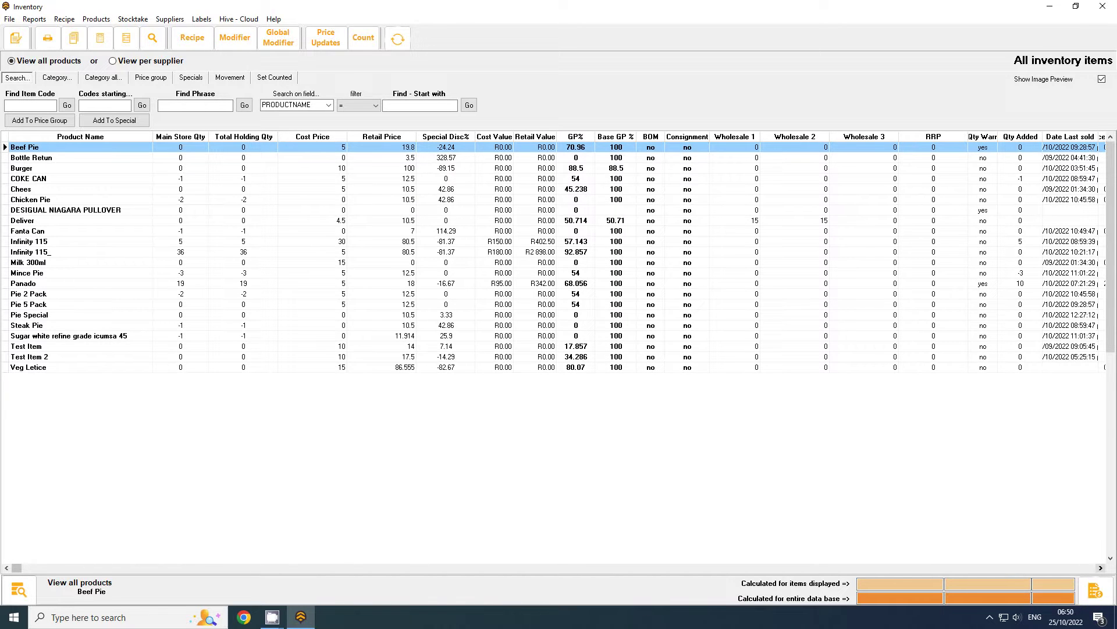
Move the Special Retail column directly after the Special Disc% column
click(1100, 568)
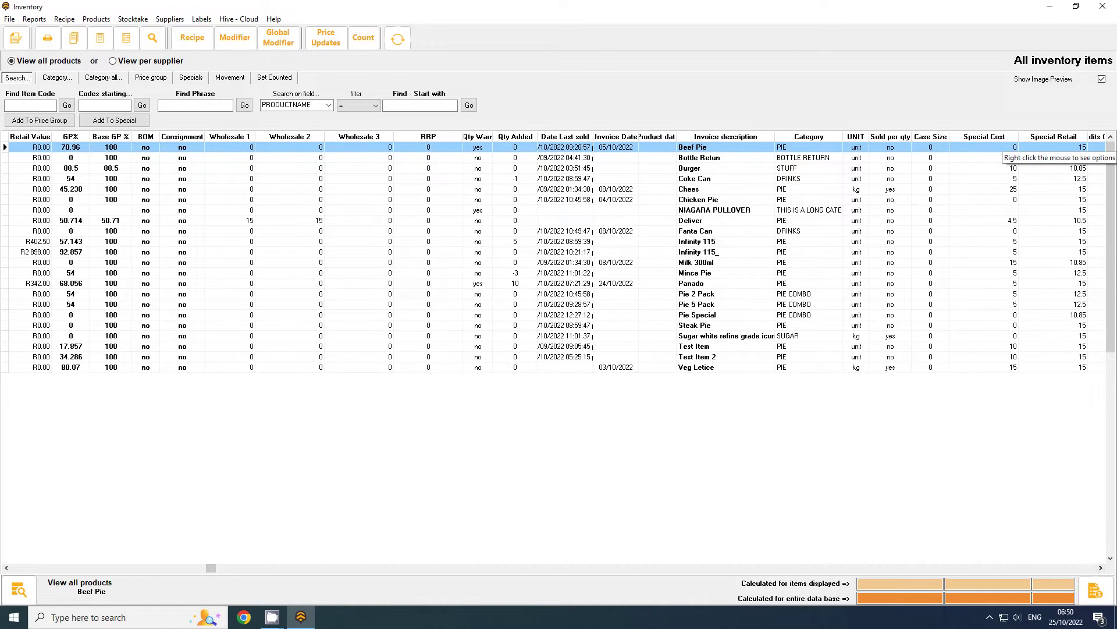
click(7, 568)
drag(180, 137, 490, 138)
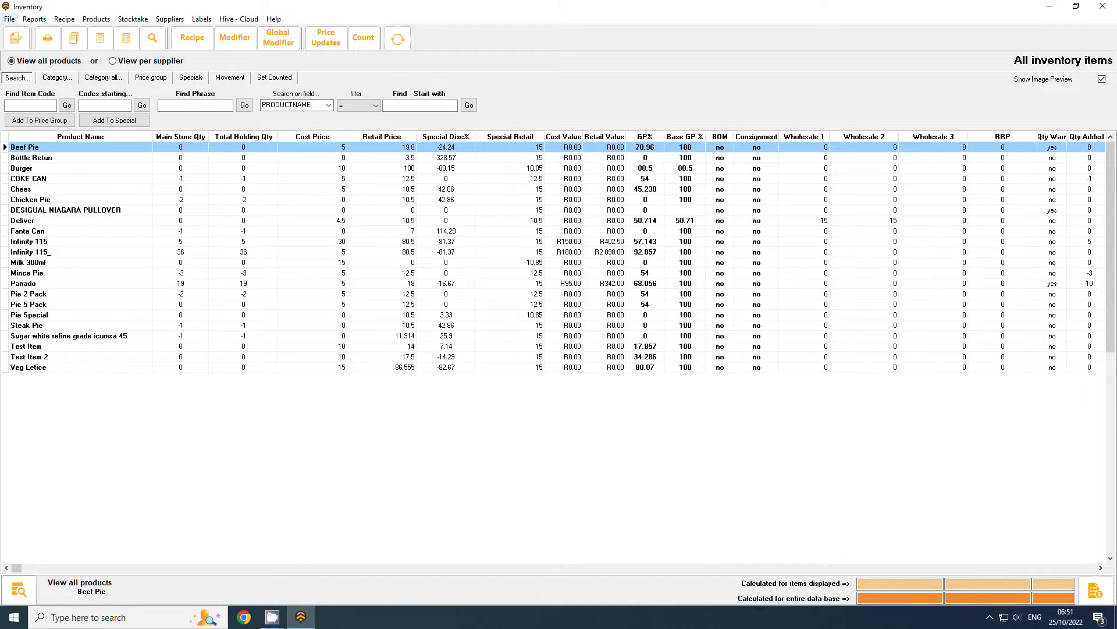
Save the current column order of the product list
click(10, 18)
mouse_move(35, 62)
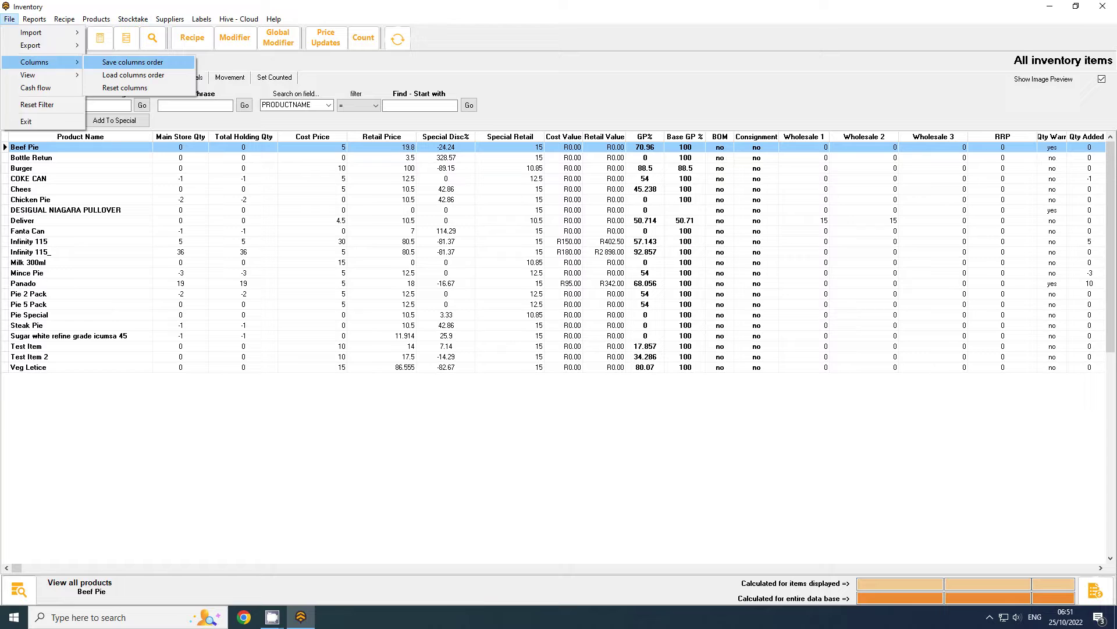
click(131, 62)
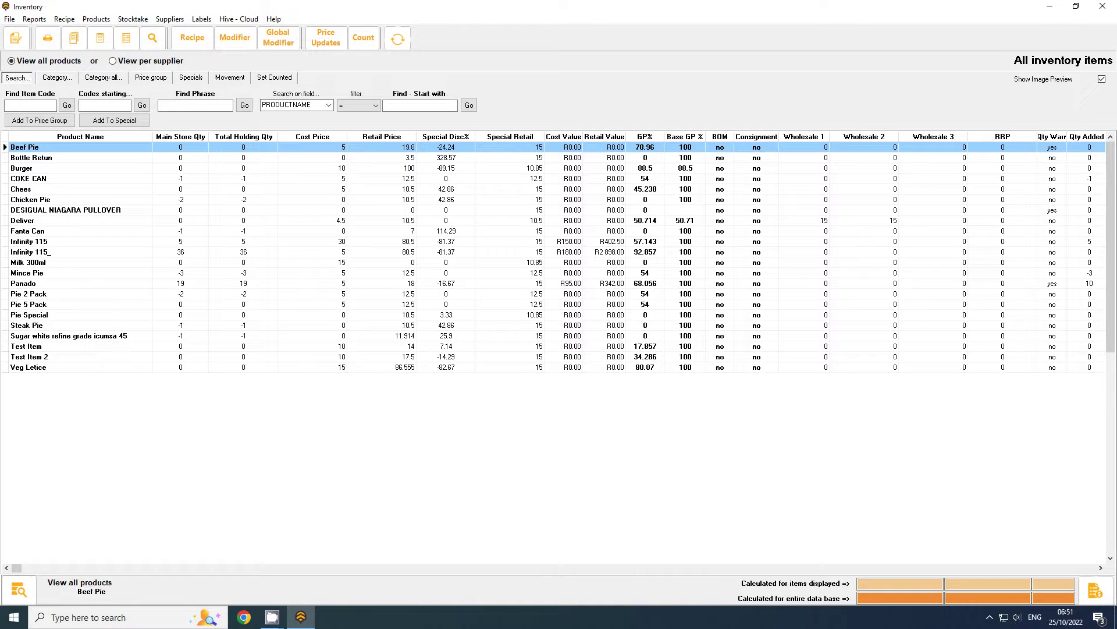
Show the products in the special group Mid week special and return to the full product list
click(190, 77)
click(168, 103)
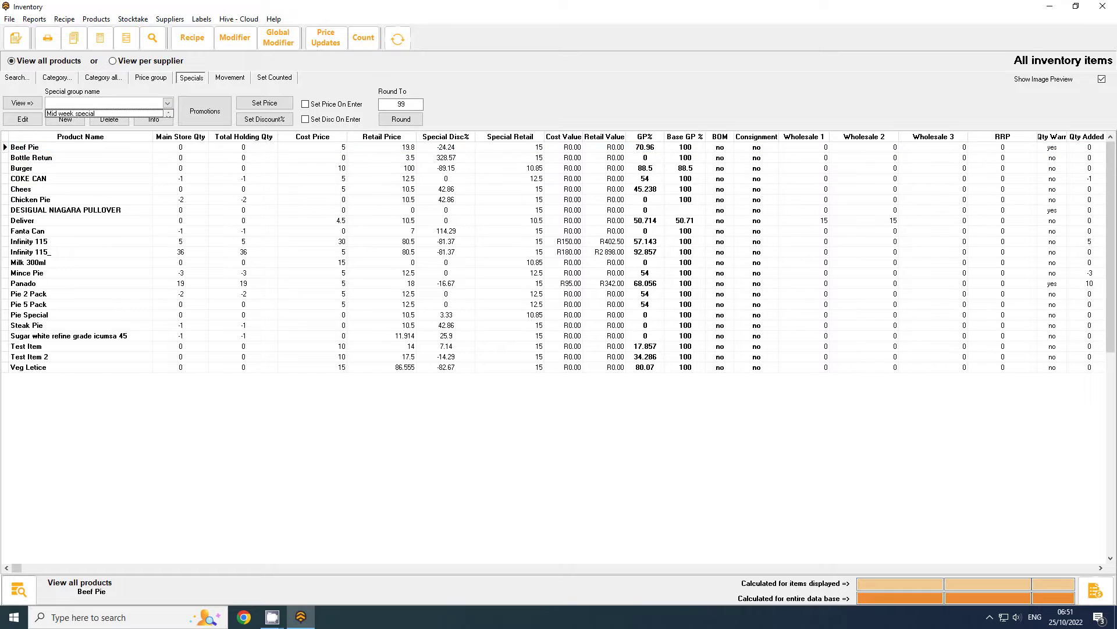
click(109, 114)
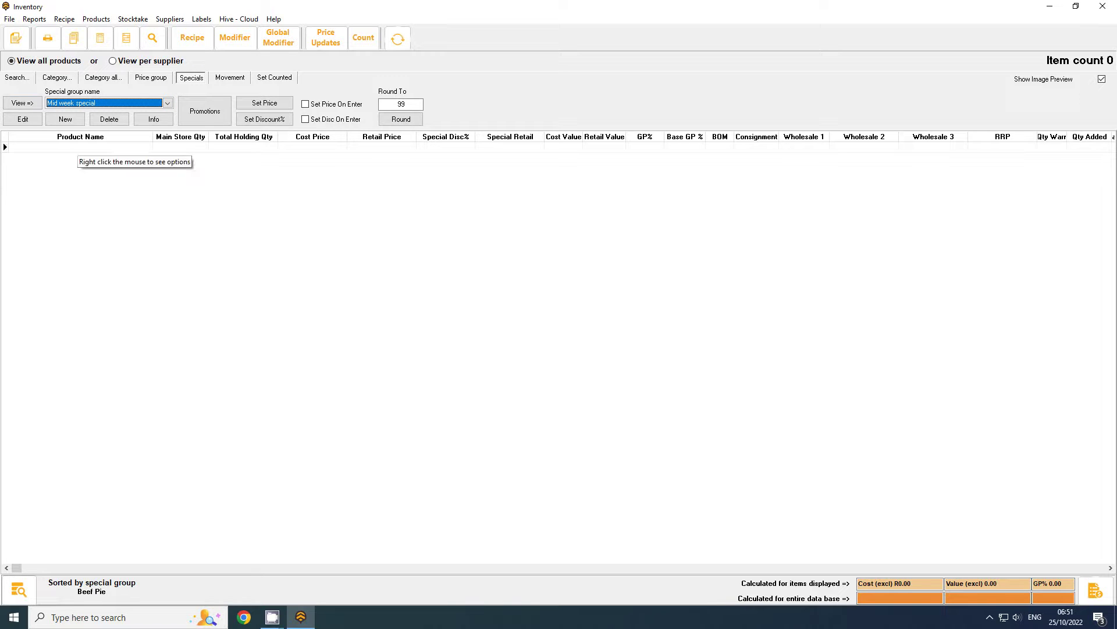
click(17, 78)
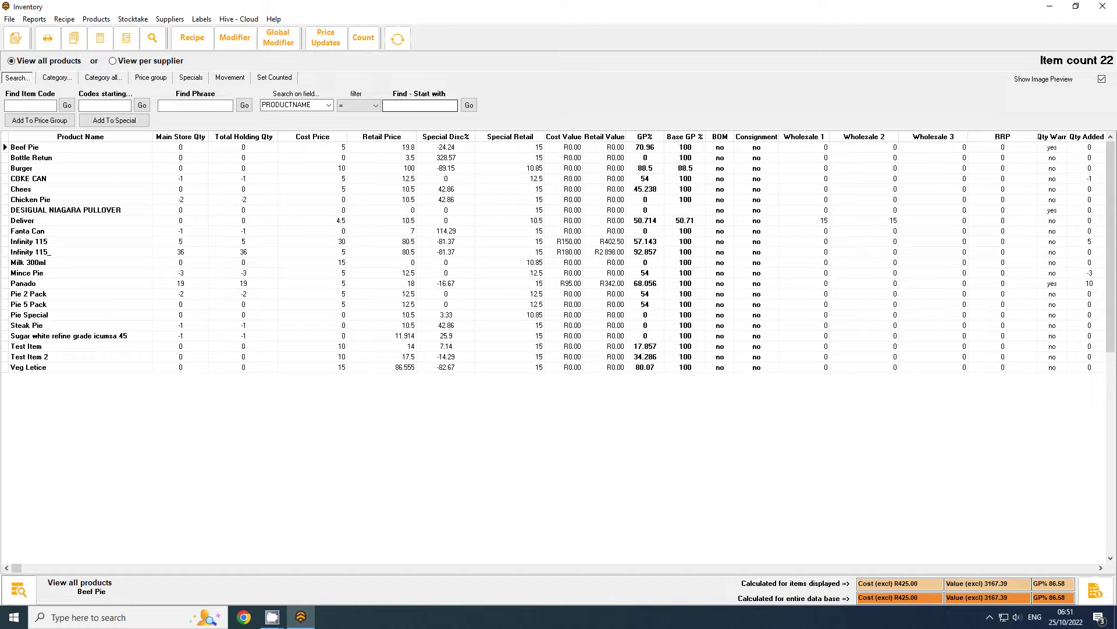
Create a new special named Cyber Monday and set its condition to daily
click(190, 78)
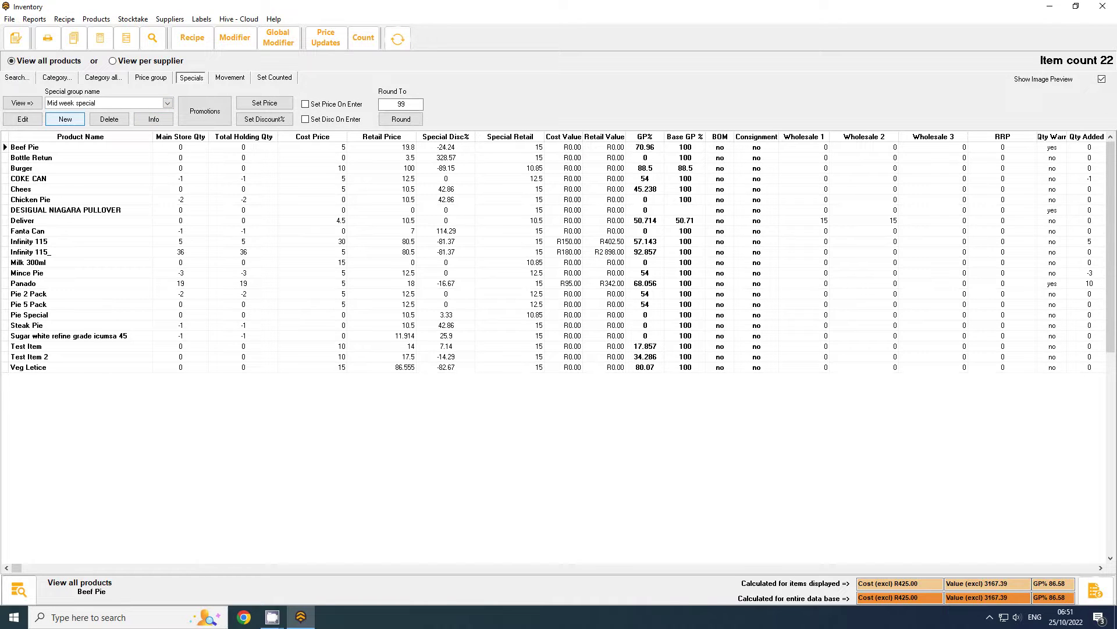
click(65, 119)
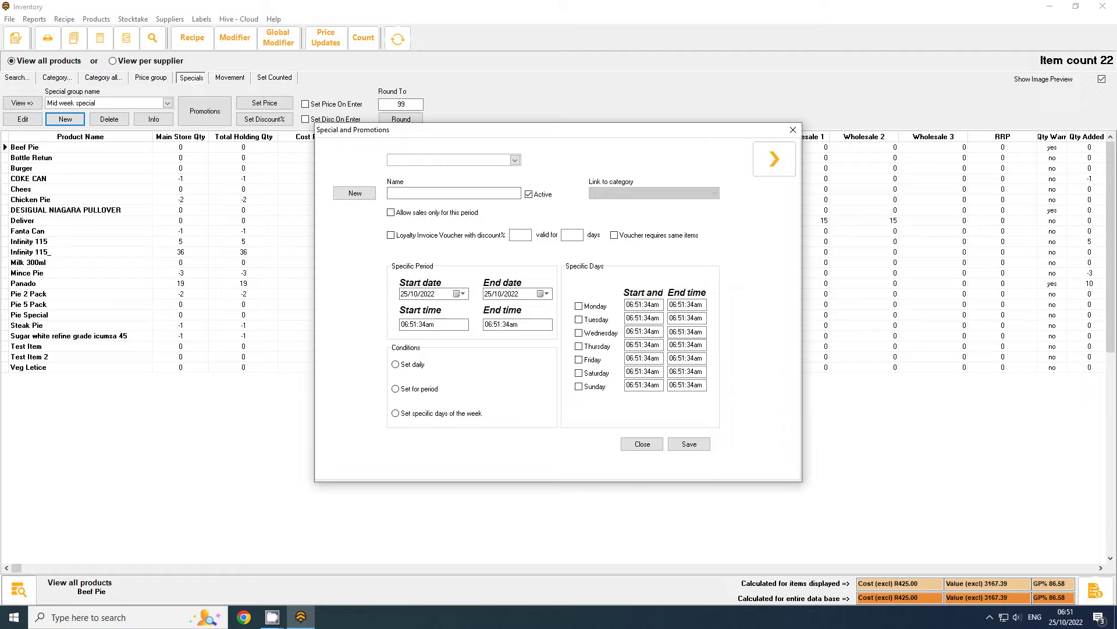
click(454, 193)
text(Cyber Monday)
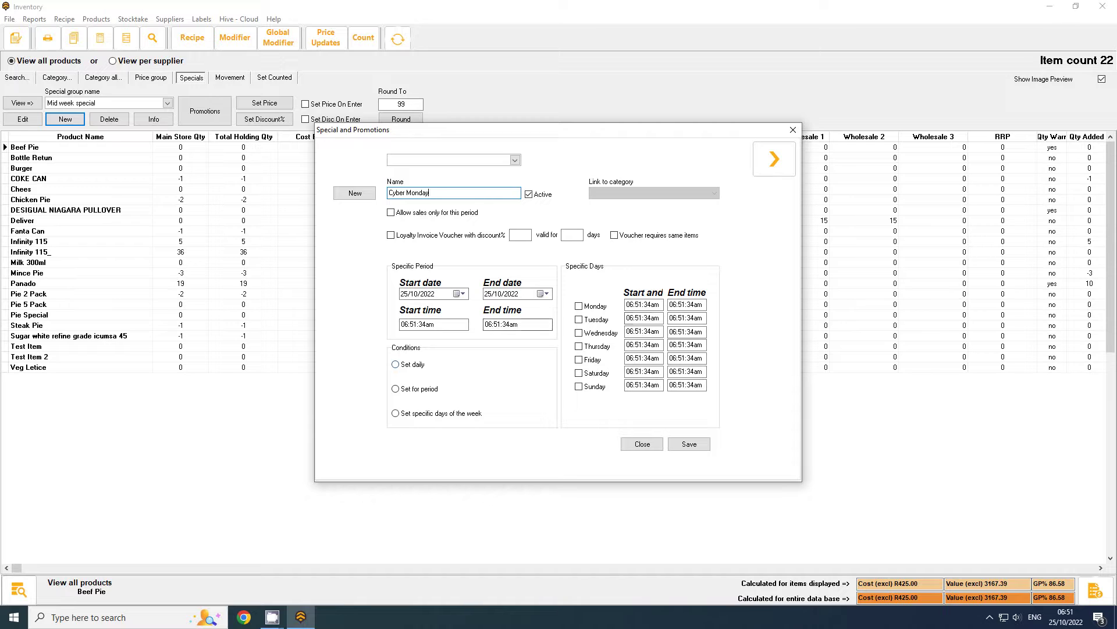
click(409, 365)
click(638, 336)
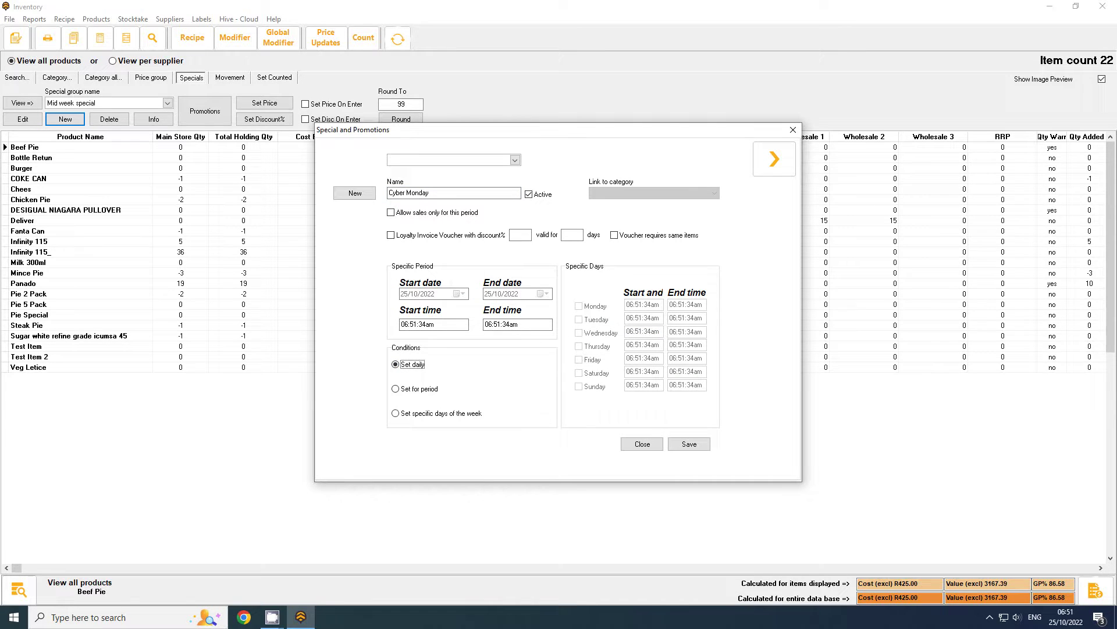
Try the set-for-period condition on the Cyber Monday special
double_click(418, 325)
double_click(501, 324)
click(418, 389)
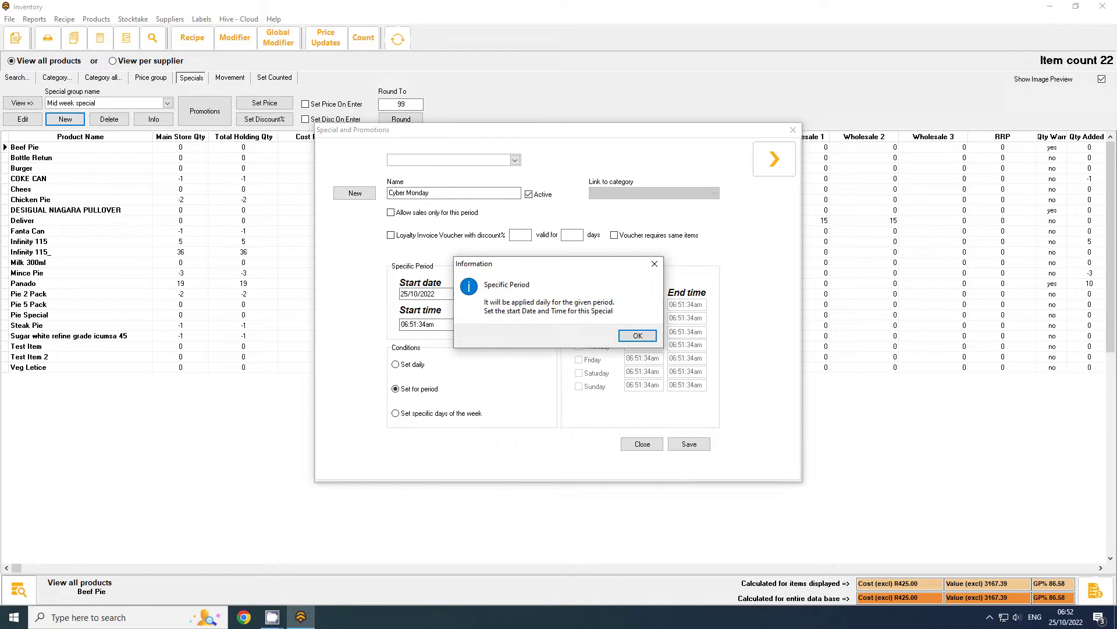
key(Return)
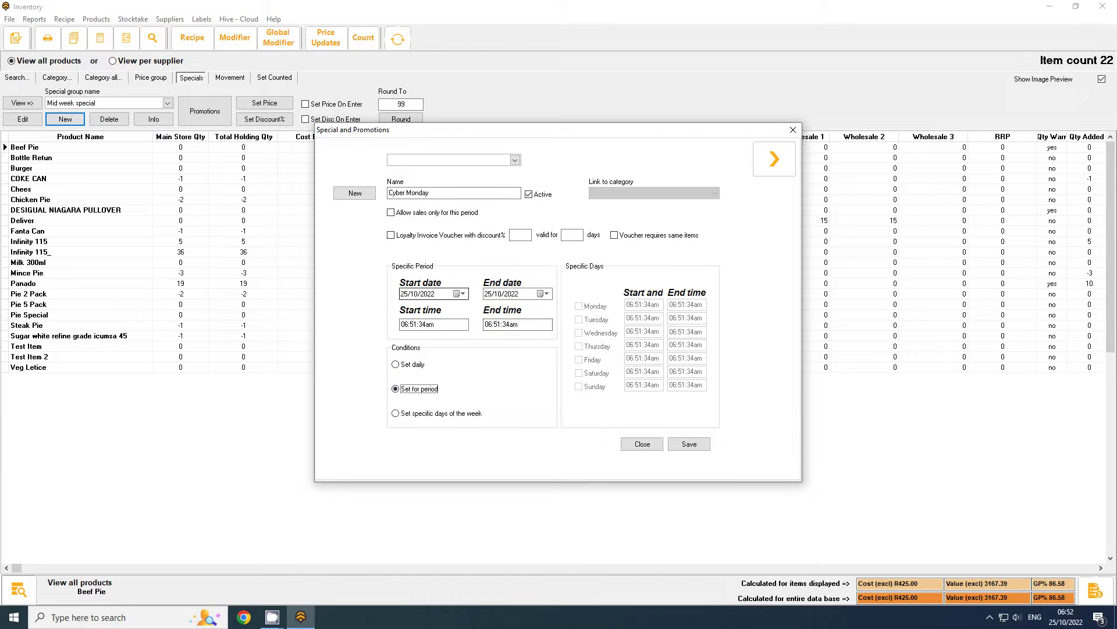
Try the specific-days condition with Monday and Tuesday ticked, clear both days and return the special to daily
click(429, 294)
click(441, 414)
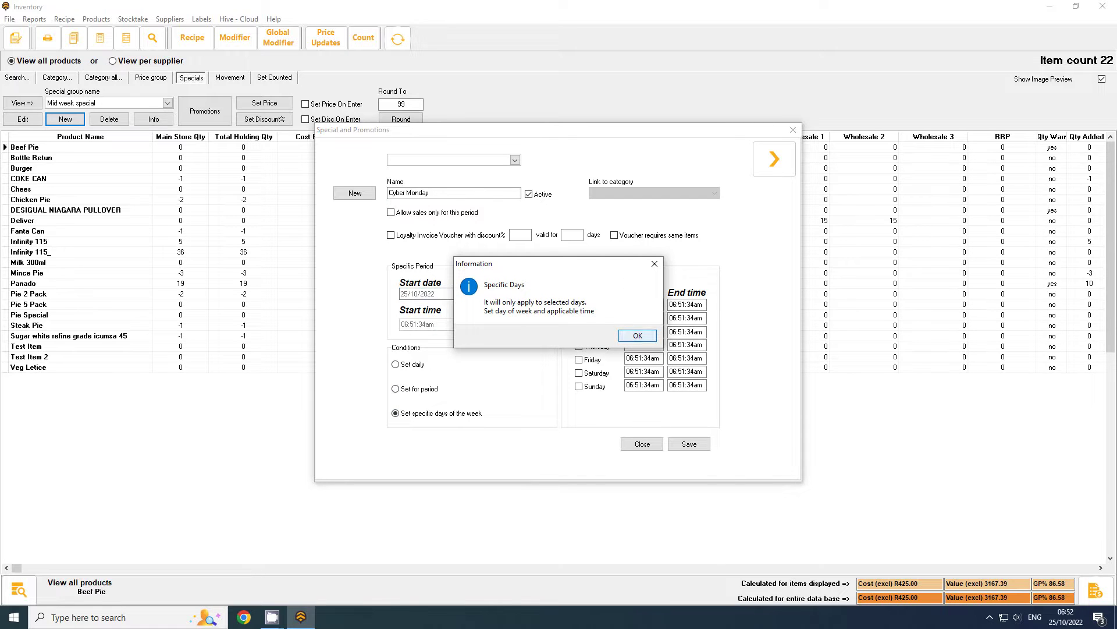
key(Return)
key(Tab)
key(space)
key(Tab)
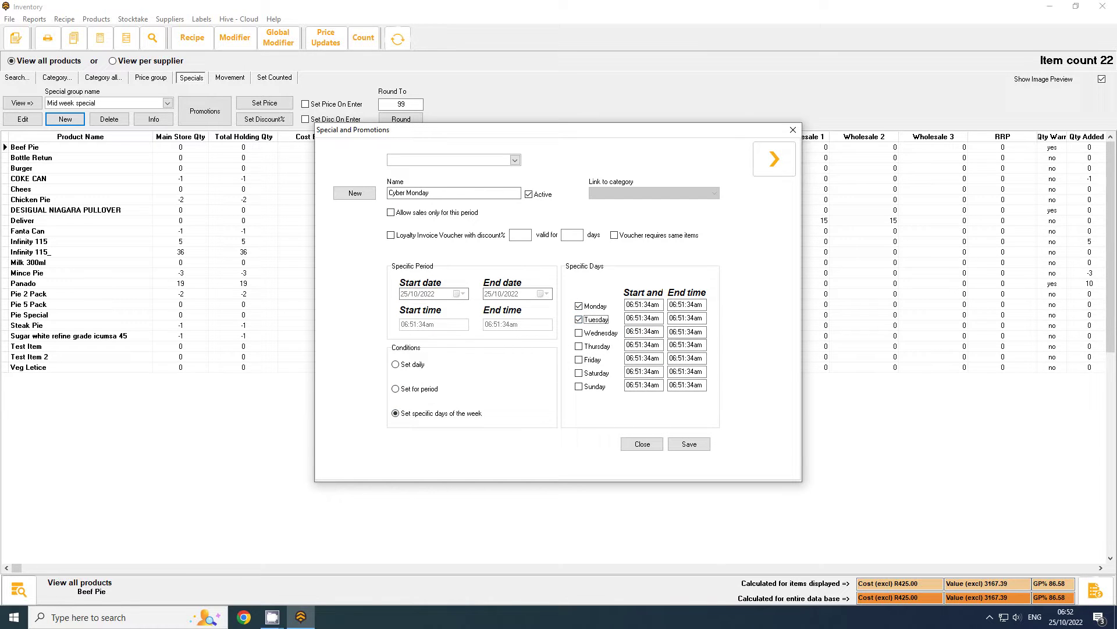
key(space)
key(shift+Tab)
key(space)
key(shift+Tab)
key(space)
key(Return)
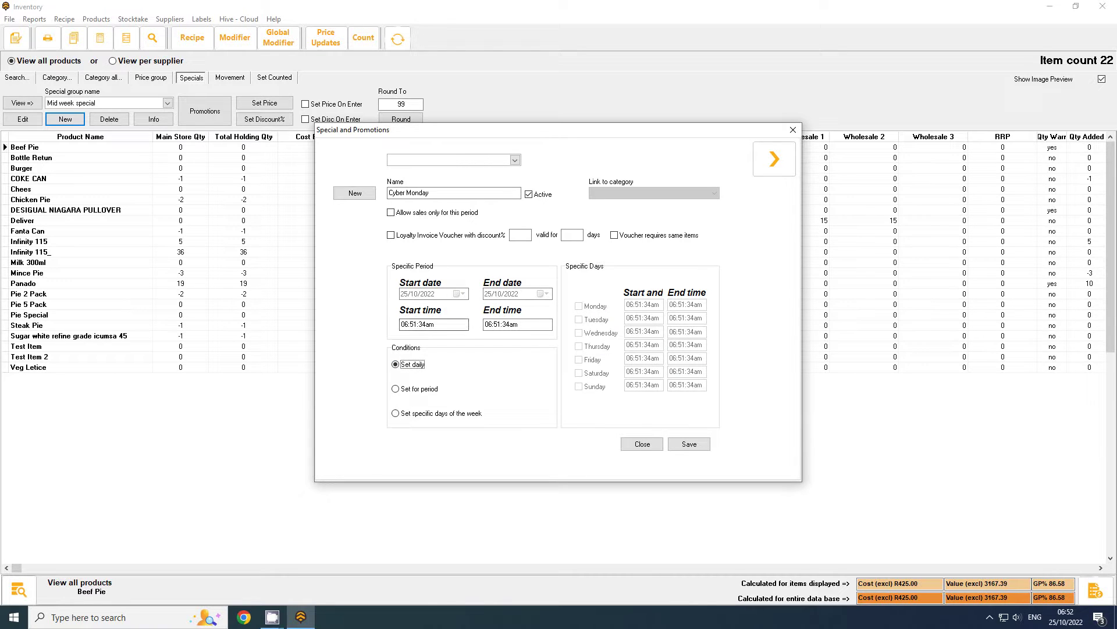
Set the Cyber Monday special's end time to 06:51:34pm, save the special and close its dialog
click(519, 324)
key(Left)
key(Left)
text(P)
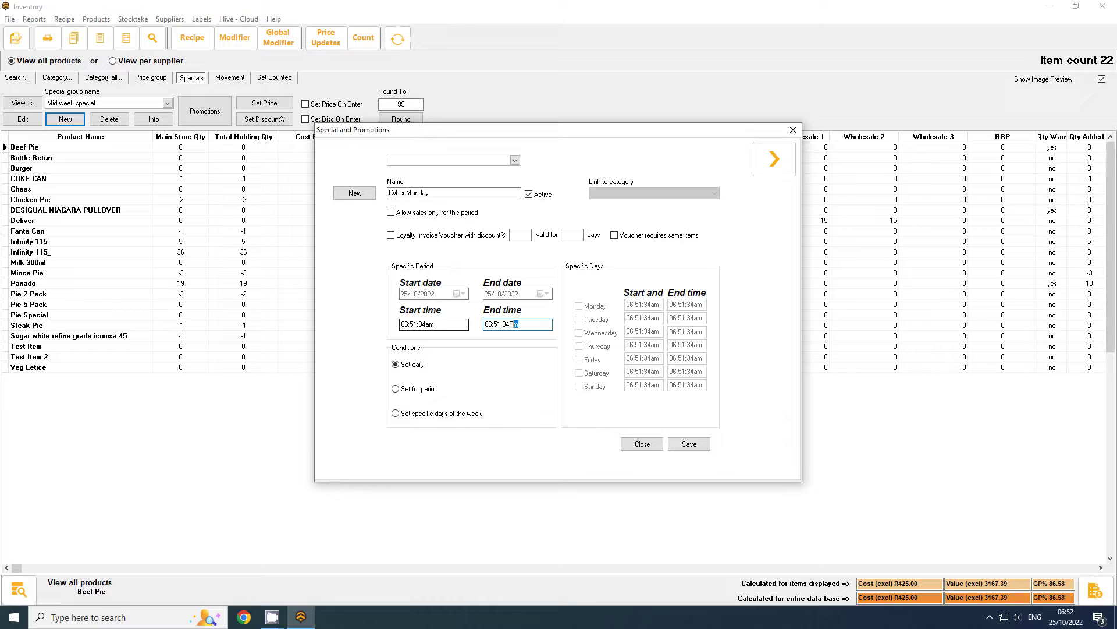
click(435, 324)
click(527, 324)
click(690, 444)
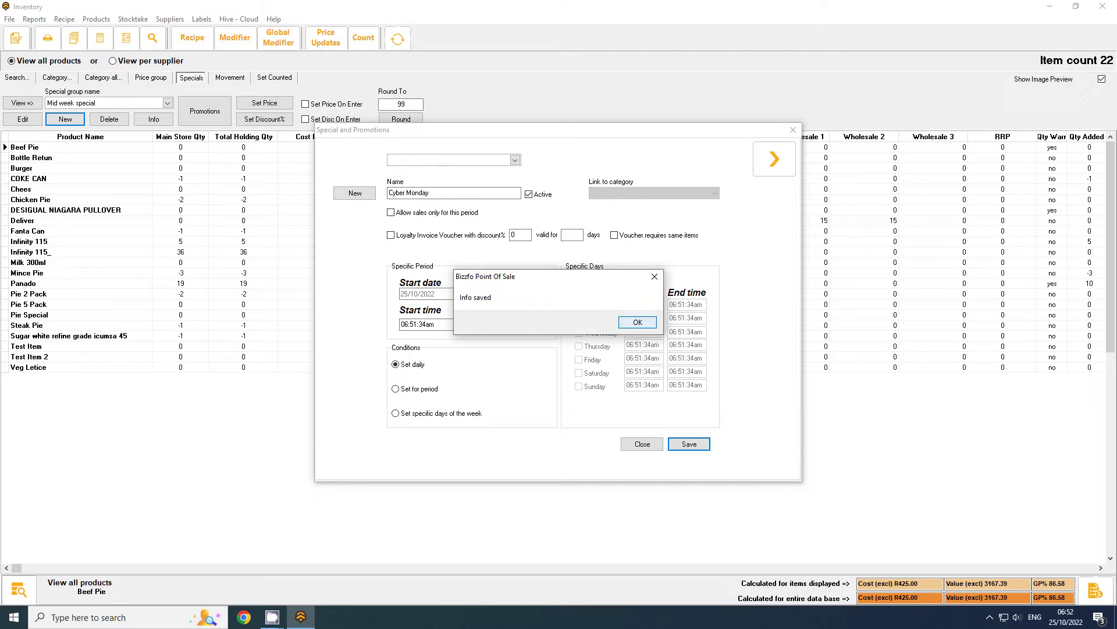
click(637, 322)
click(793, 129)
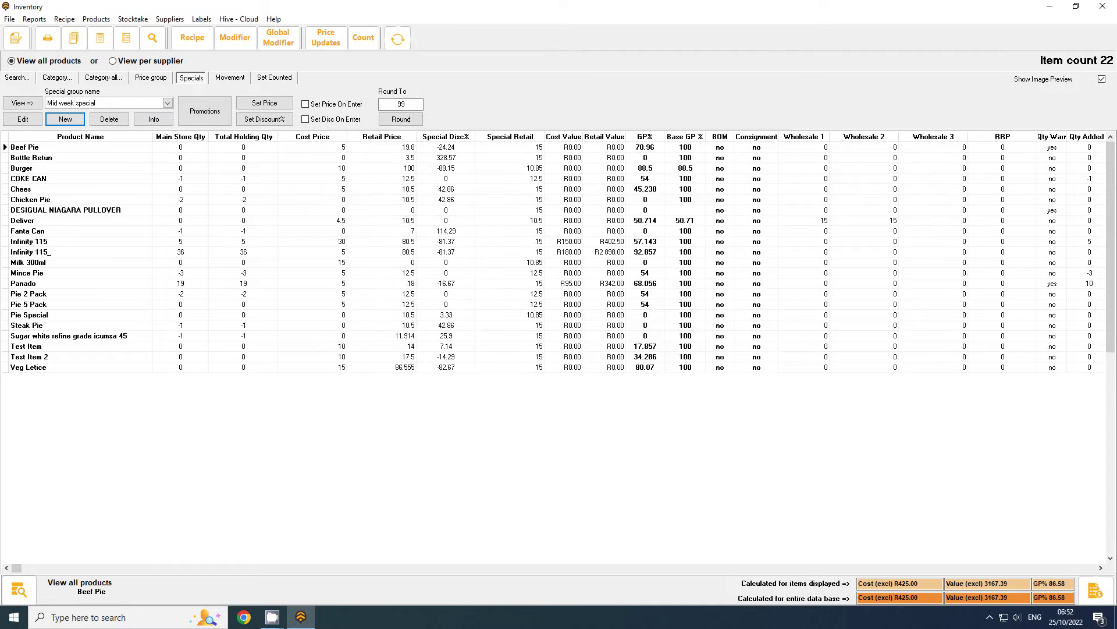
Choose Cyber Monday as the special group and return the list to all products
click(167, 102)
click(67, 114)
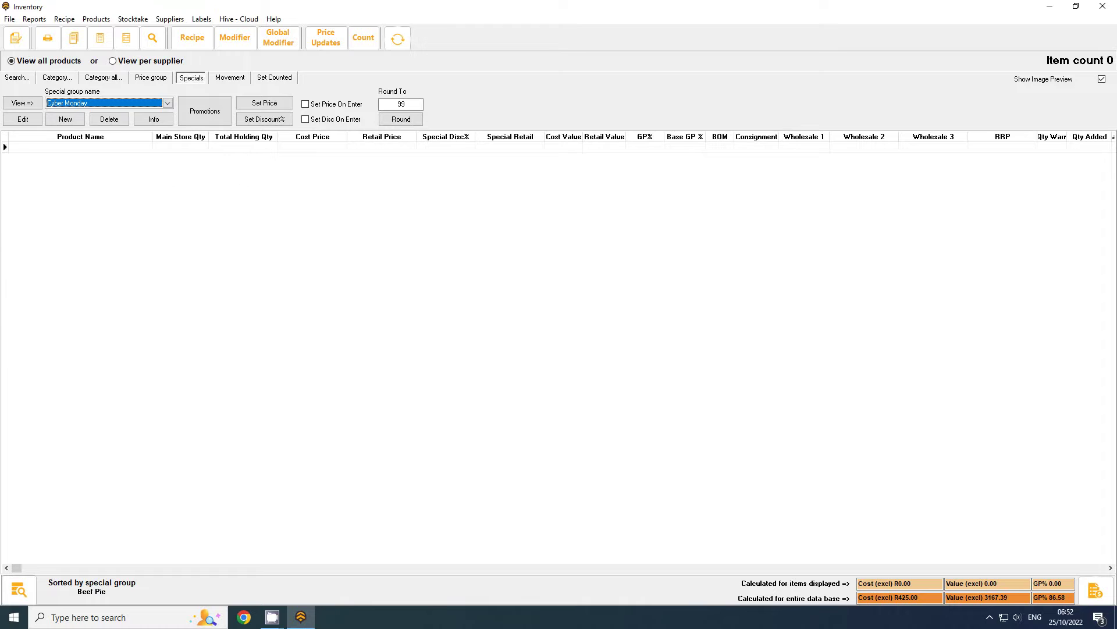
click(44, 61)
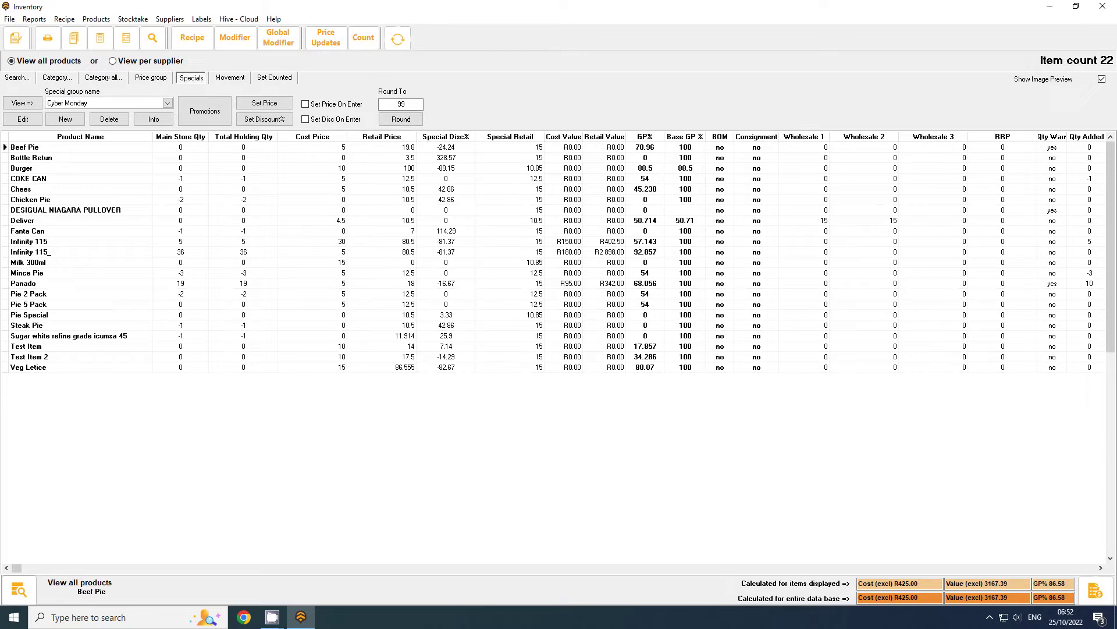
Search the product list for the phrase Pie
click(18, 77)
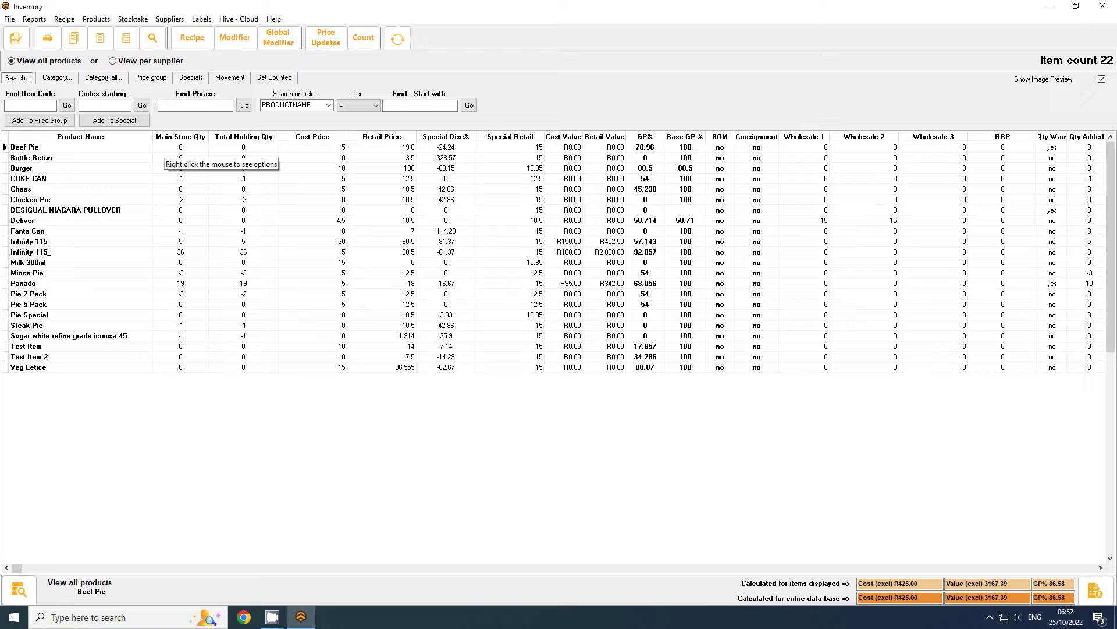
click(196, 105)
text(P)
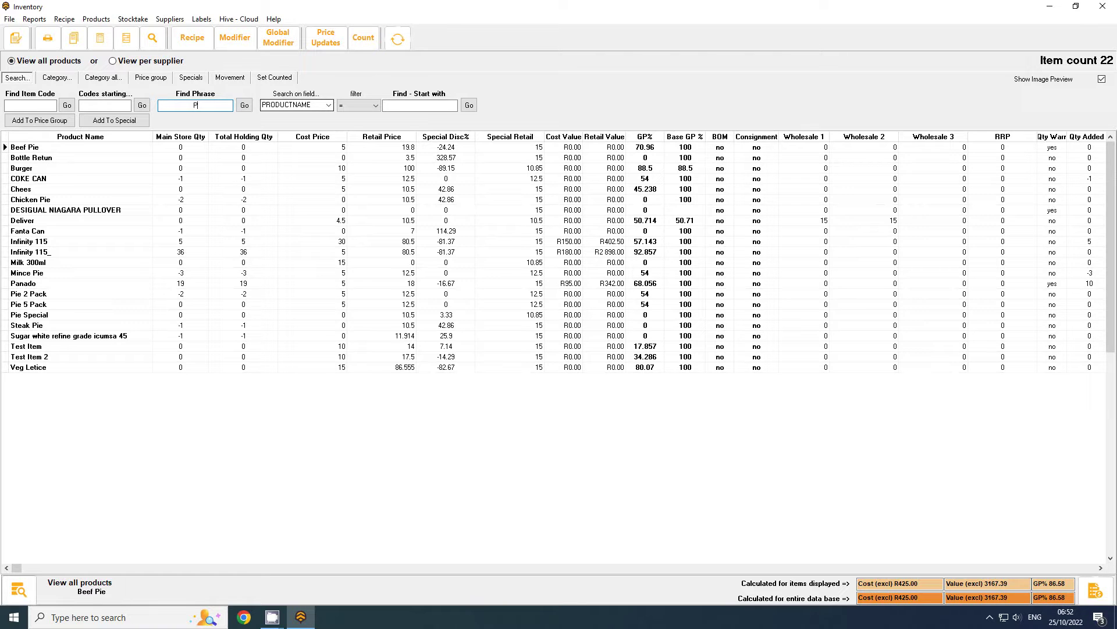
text(ie)
key(Return)
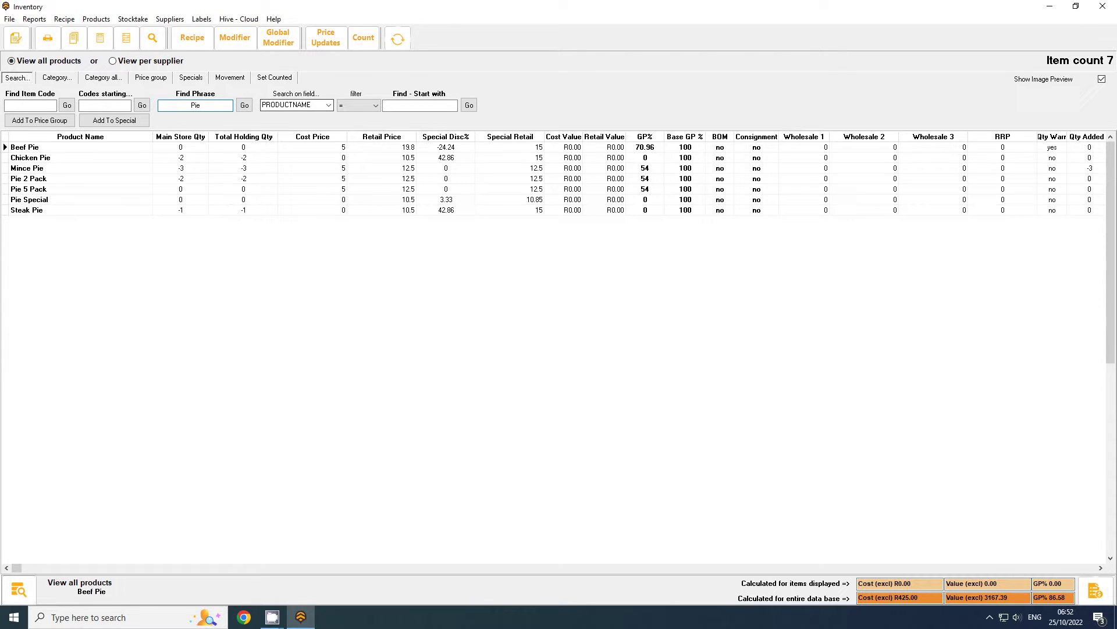
Add Pie 2 Pack, Pie 5 Pack and Pie Special to the Cyber Monday specials group
click(39, 180)
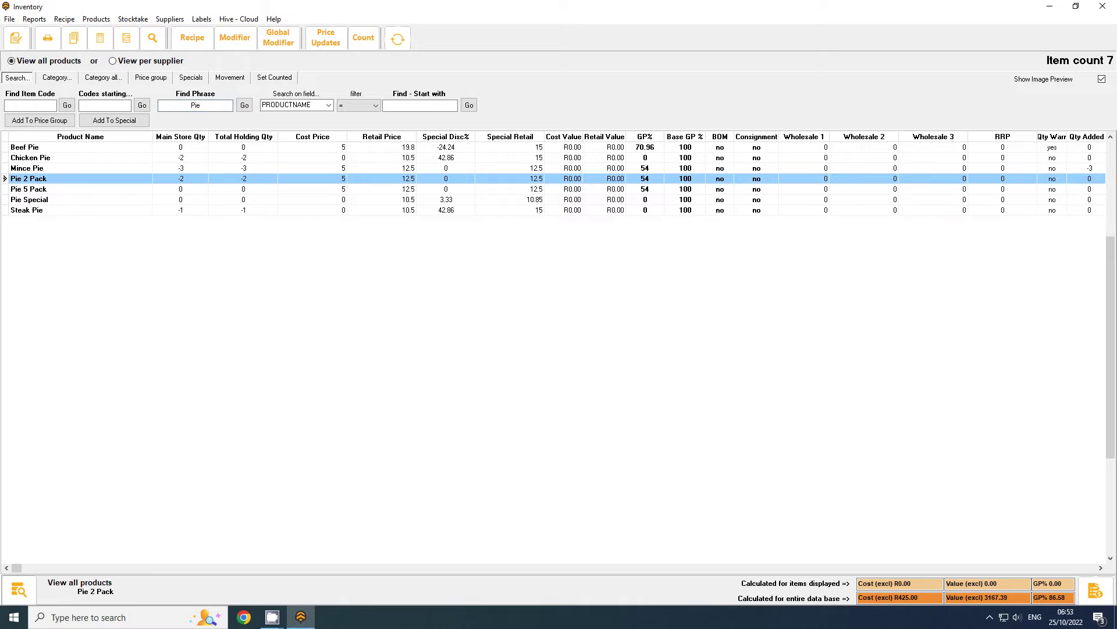
shift+click(188, 200)
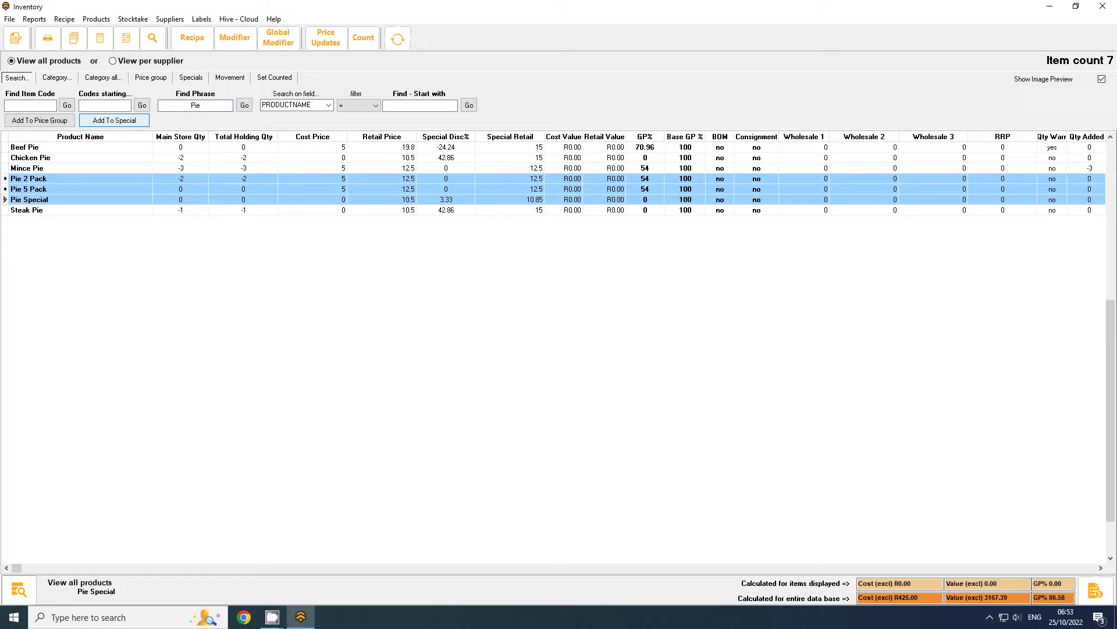
click(114, 120)
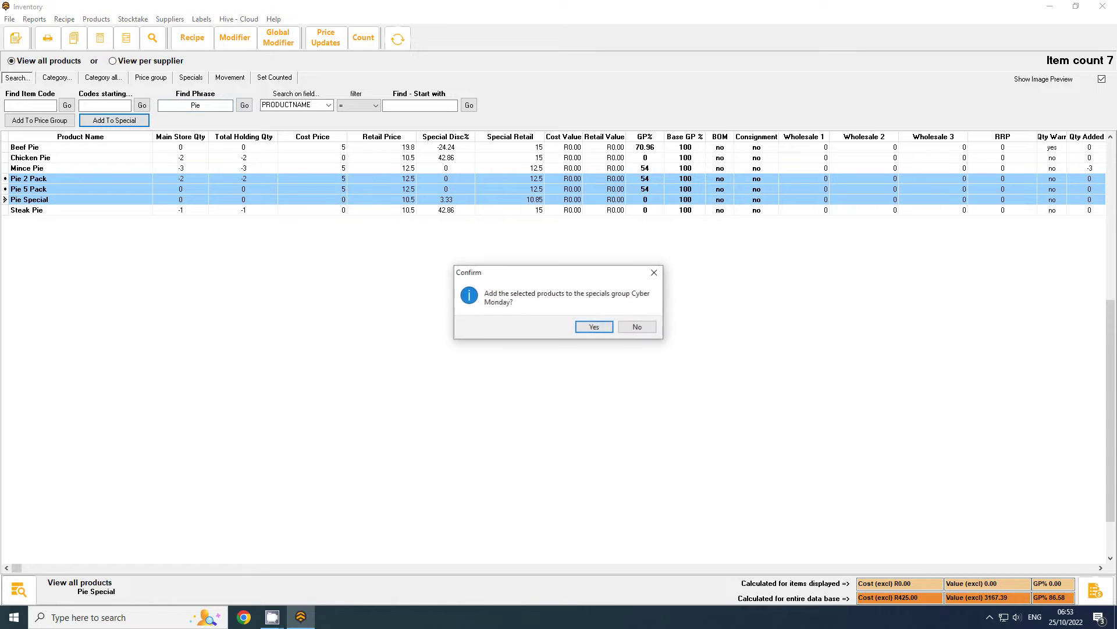
click(595, 328)
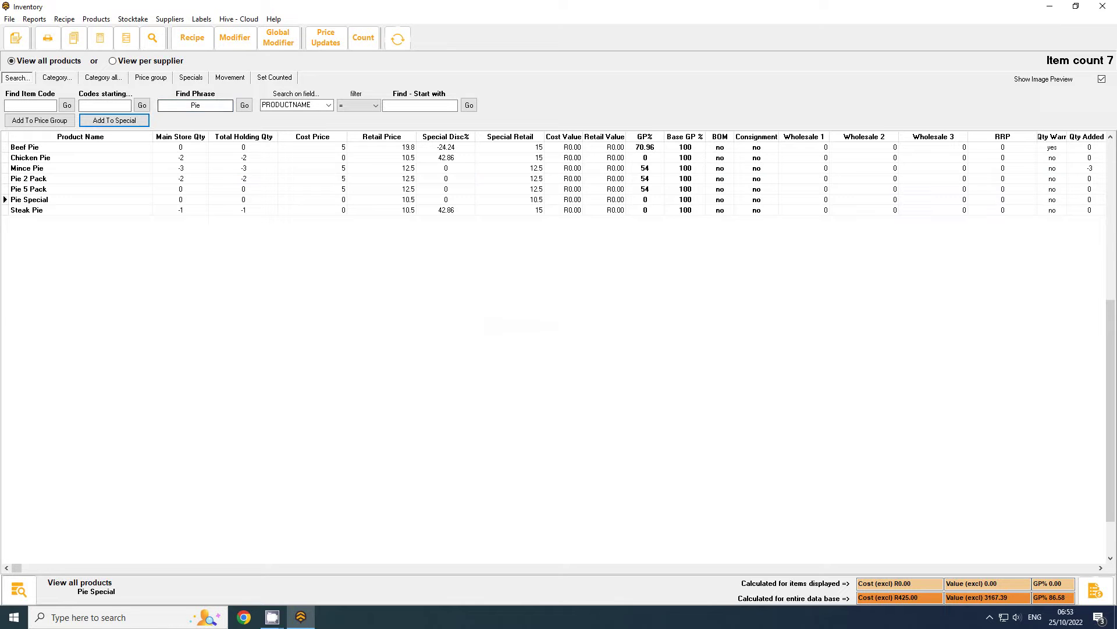
Show only the products that belong to the Cyber Monday special group
click(190, 77)
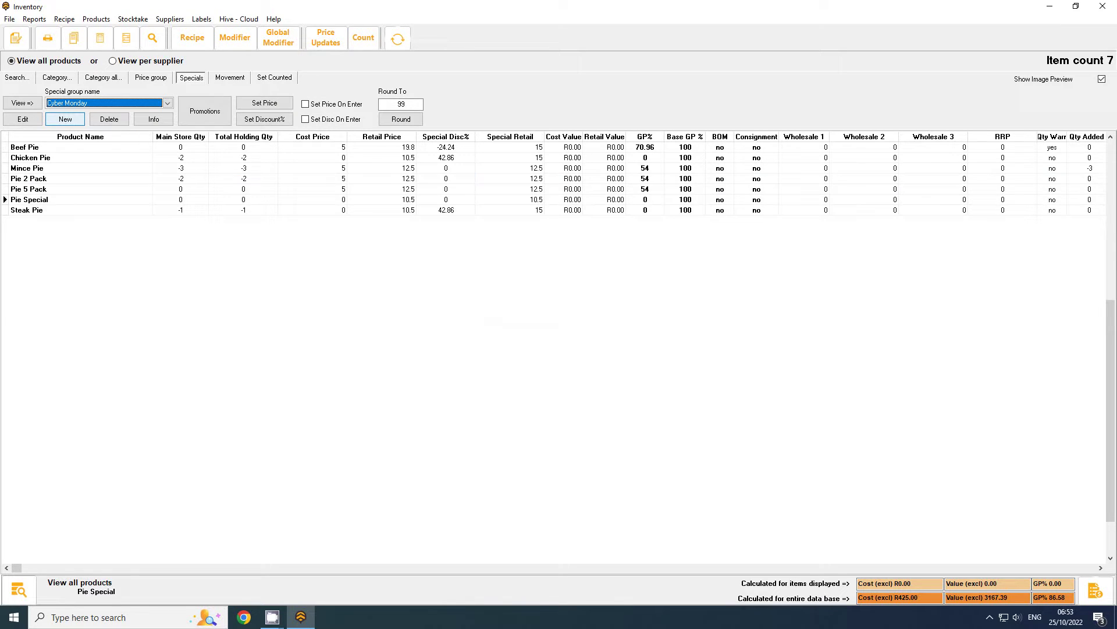
click(22, 102)
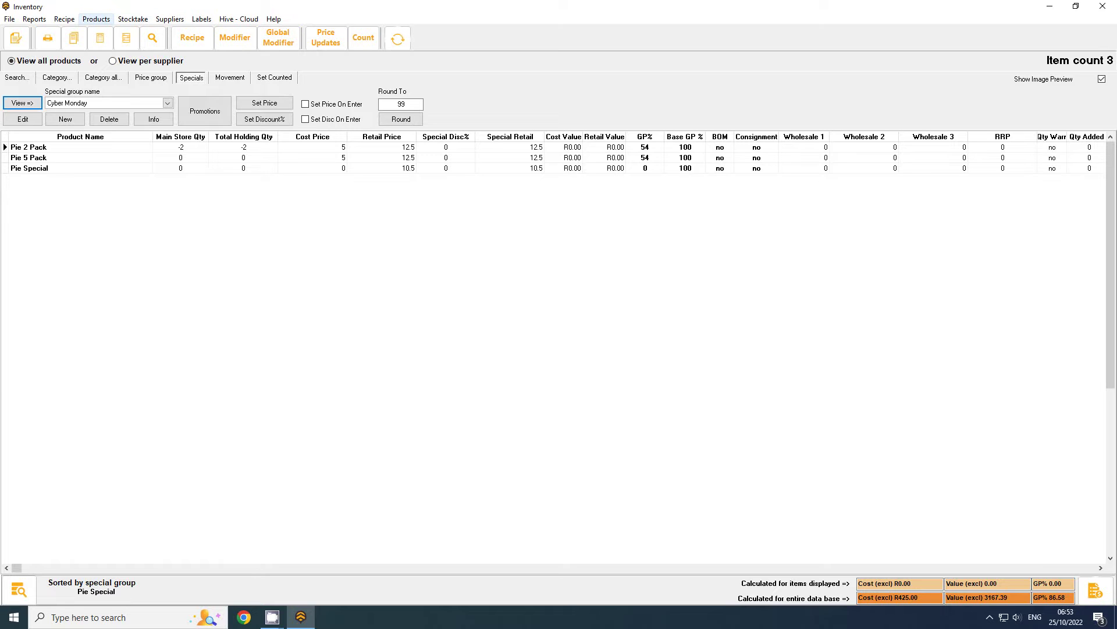
click(96, 19)
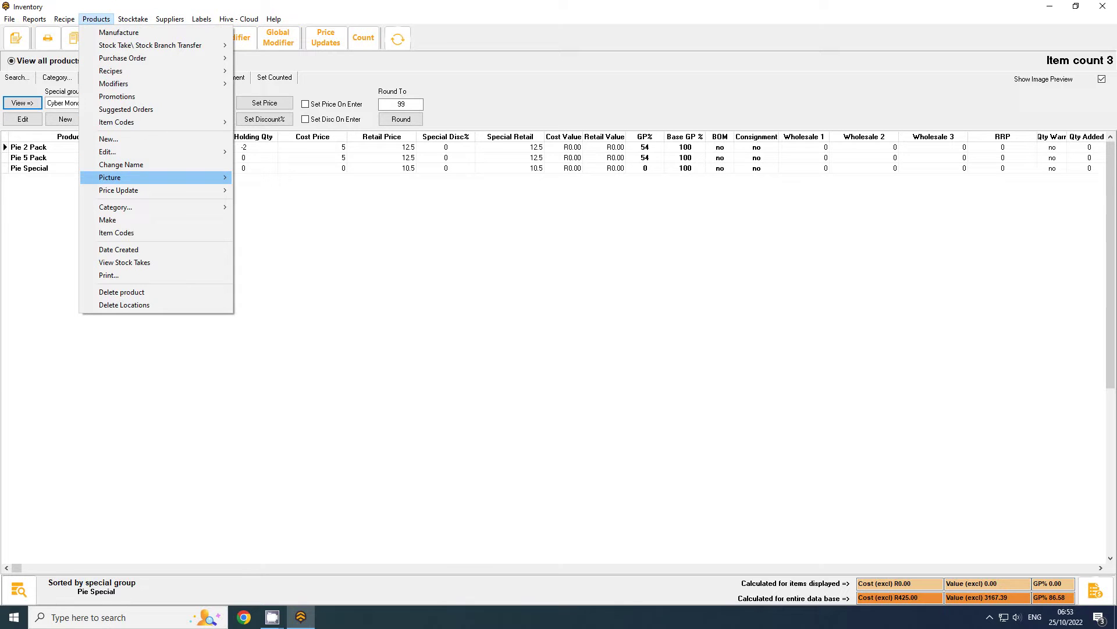
mouse_move(123, 191)
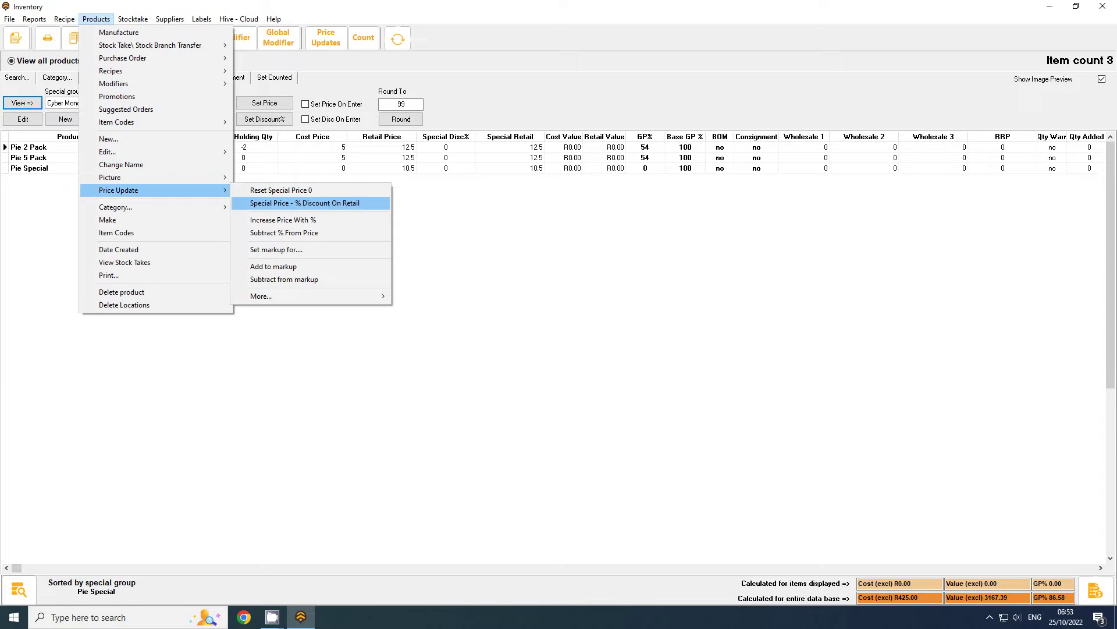
click(305, 203)
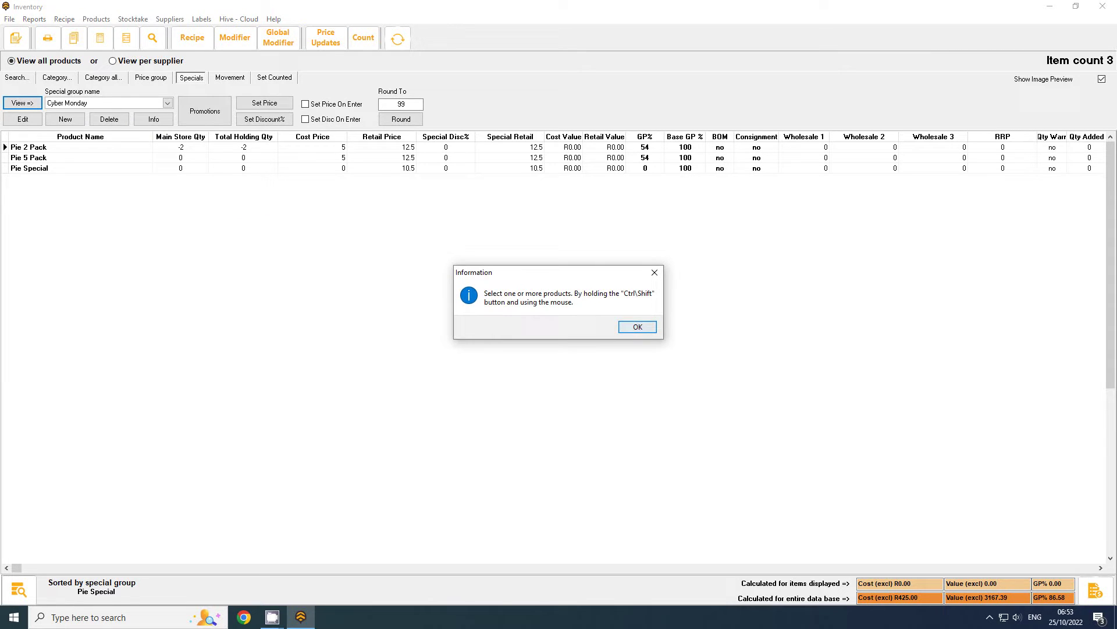
click(638, 327)
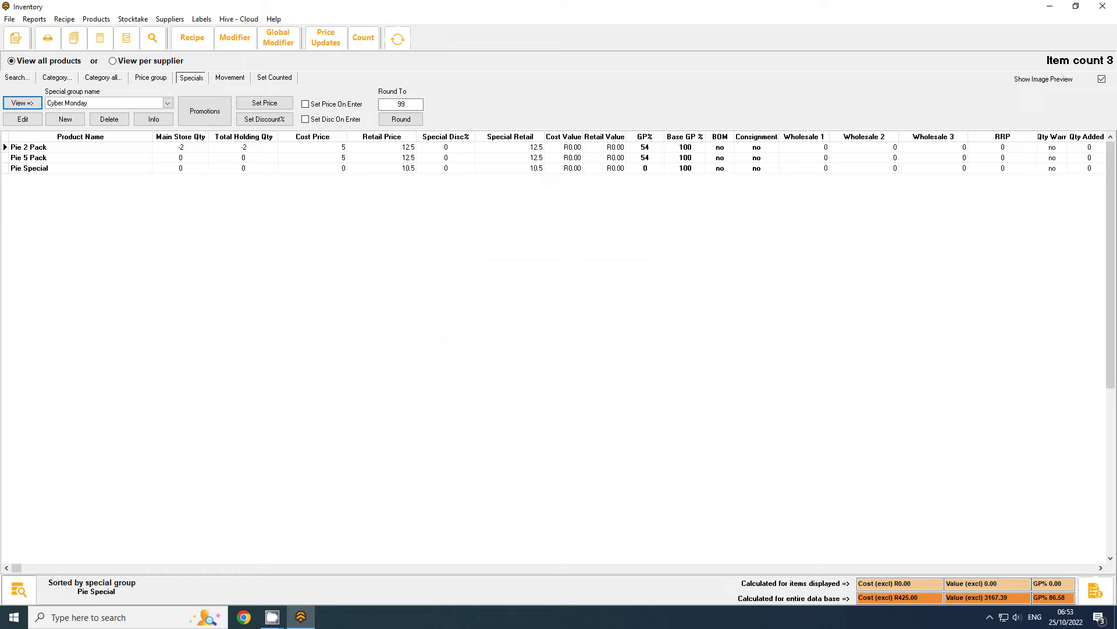
Apply a 10% Special Price - % Discount On Retail to all Cyber Monday products, targeting the special price incl VAT
click(256, 147)
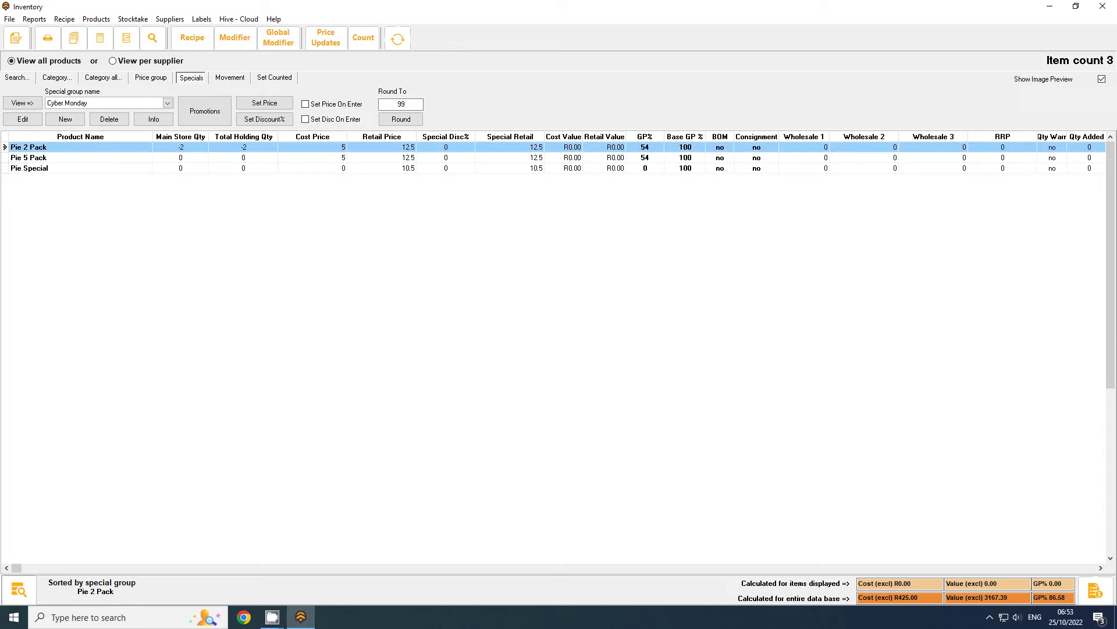
shift+click(256, 169)
click(201, 147)
ctrl+click(106, 160)
right_click(106, 161)
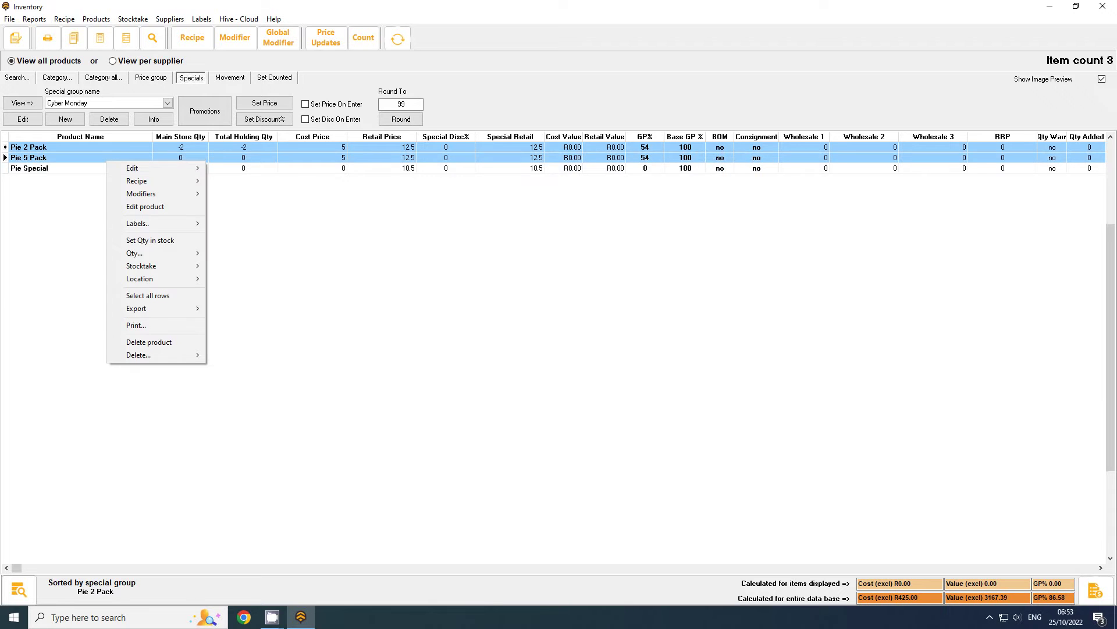
click(148, 295)
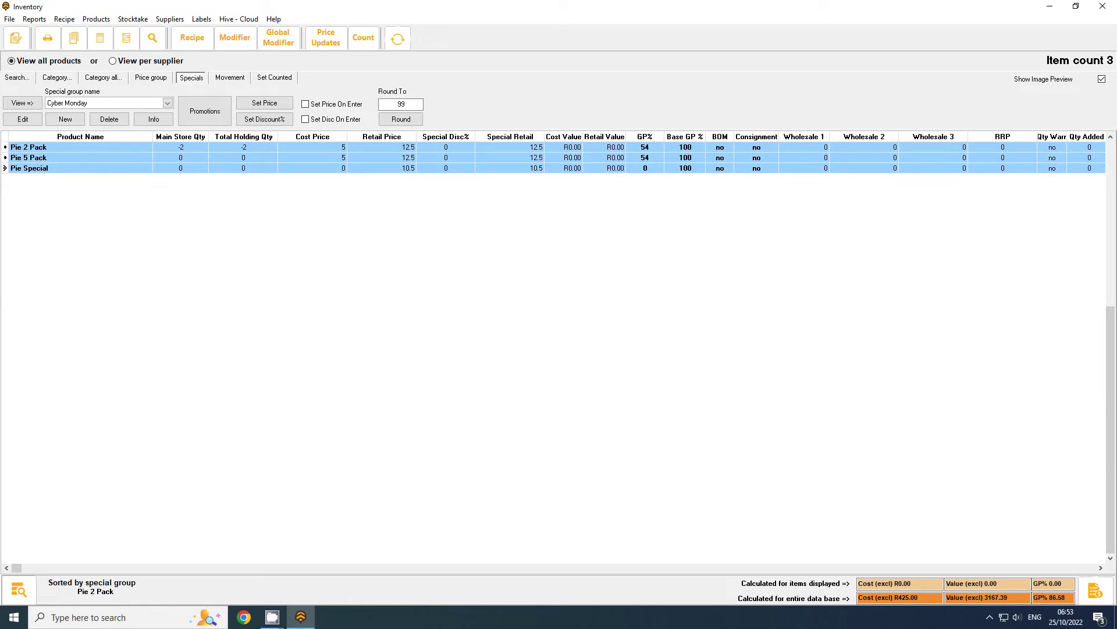
click(96, 19)
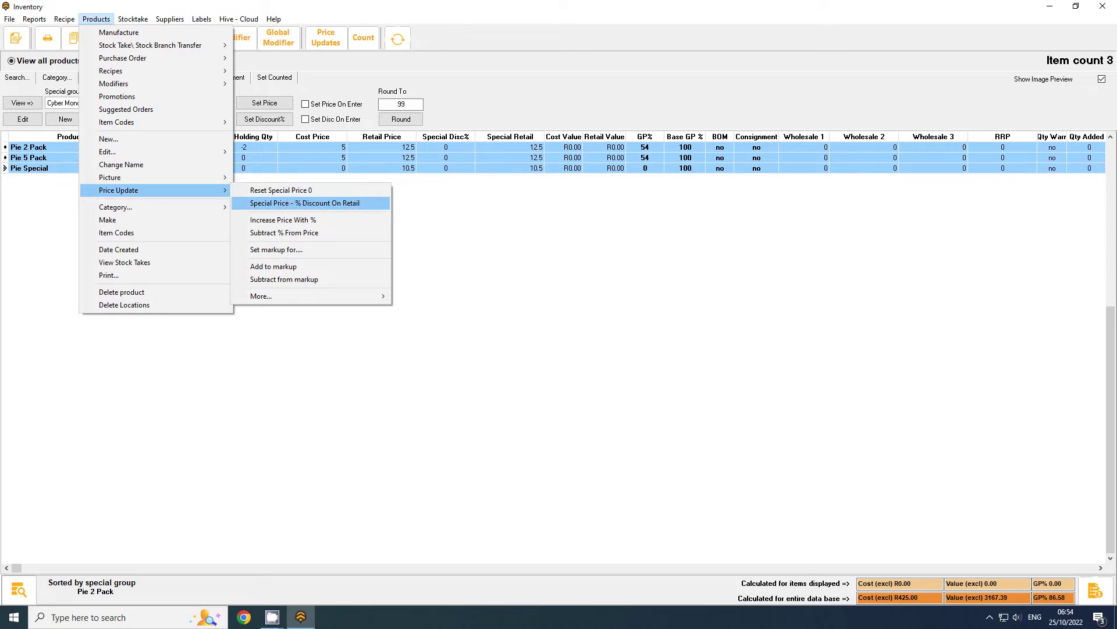
click(305, 203)
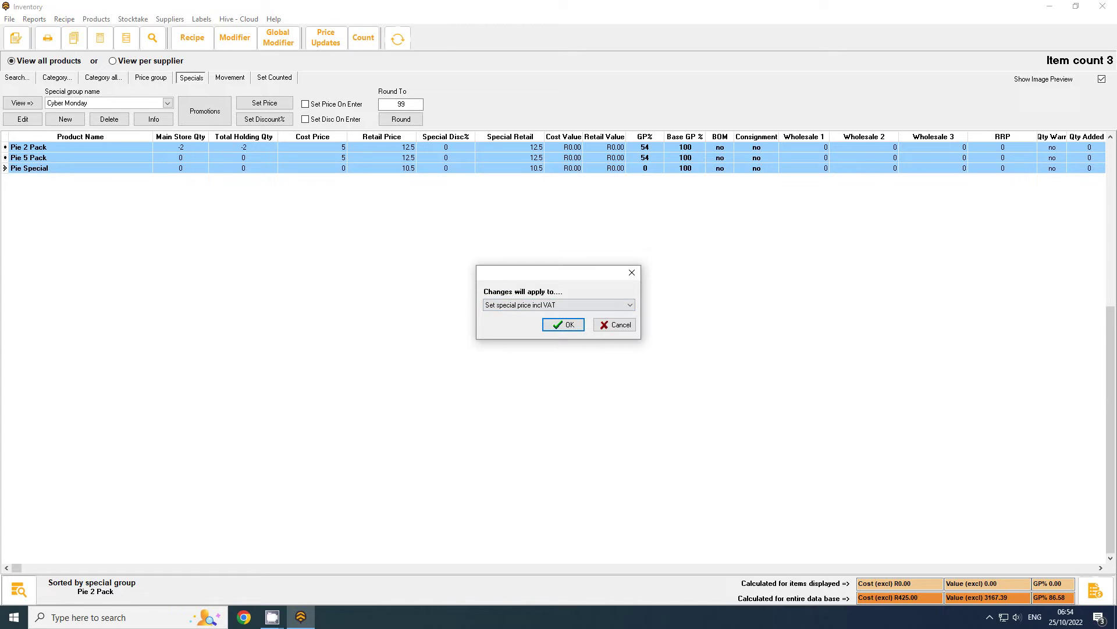
click(630, 305)
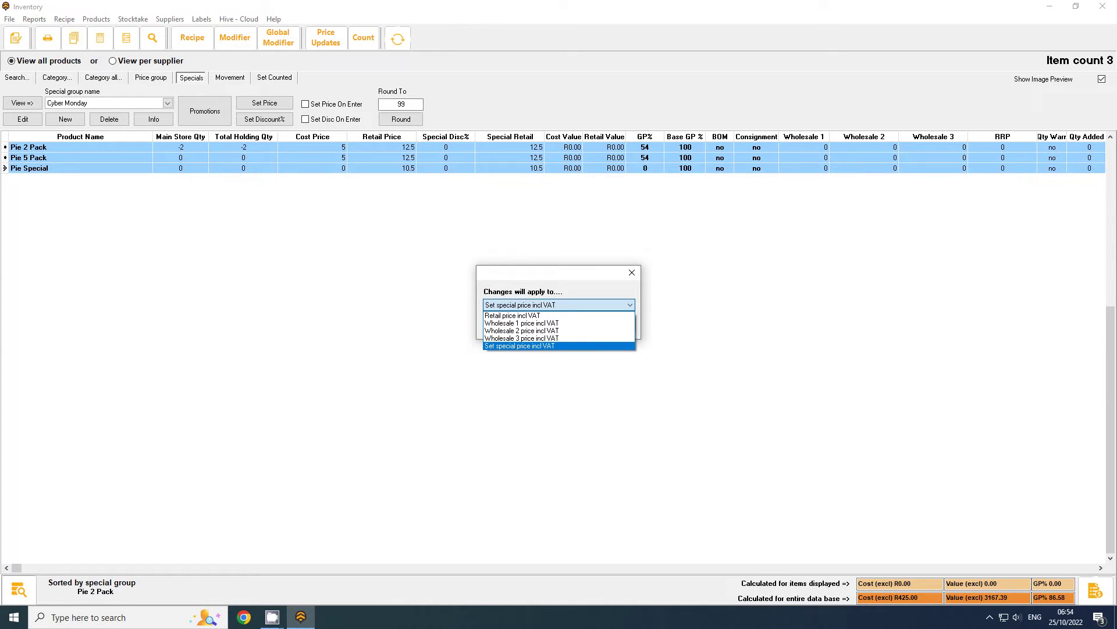
key(Return)
key(Tab)
key(Return)
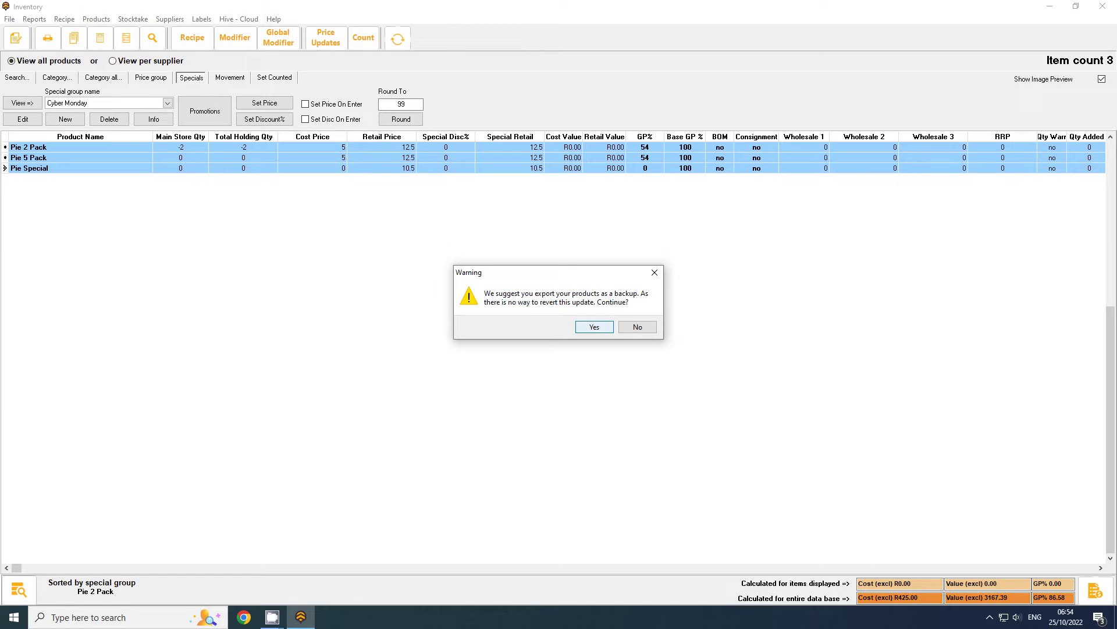
key(Return)
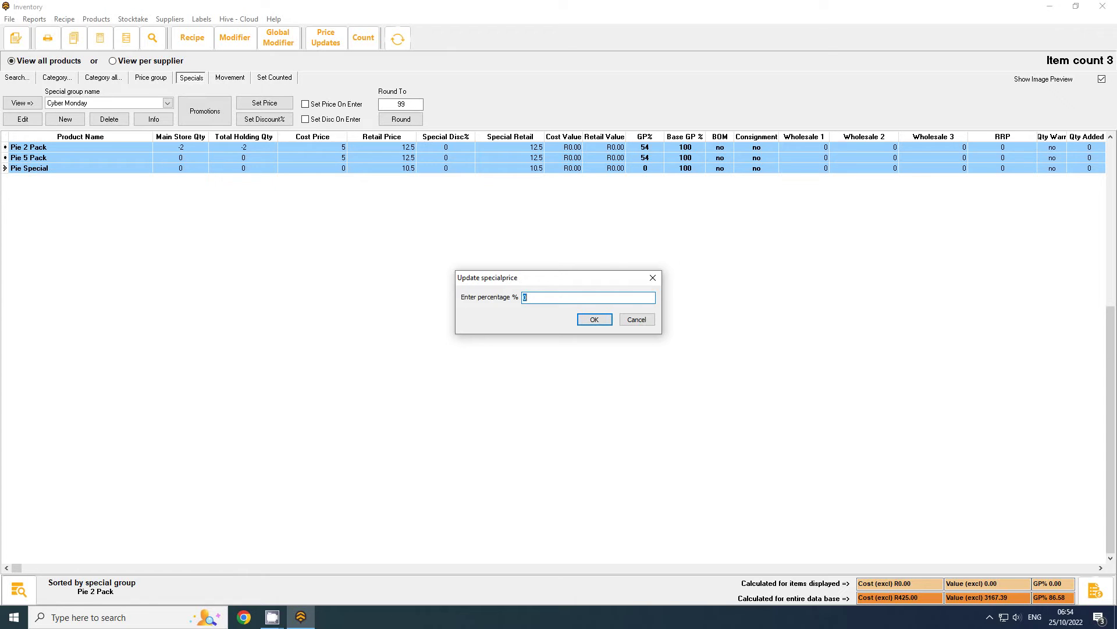
text(10)
key(Return)
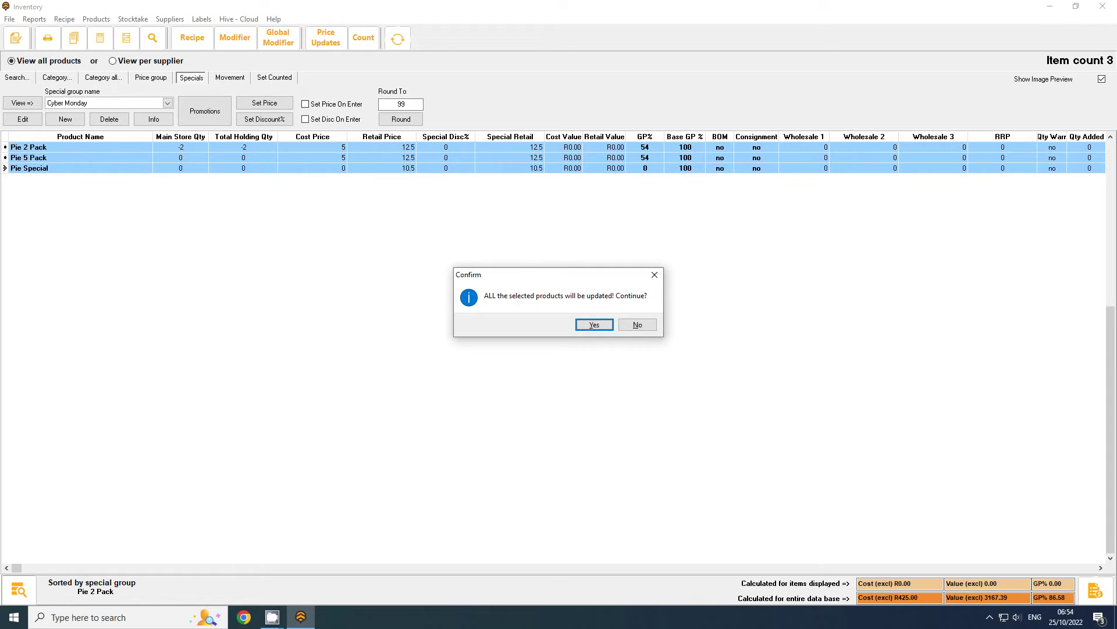
click(594, 324)
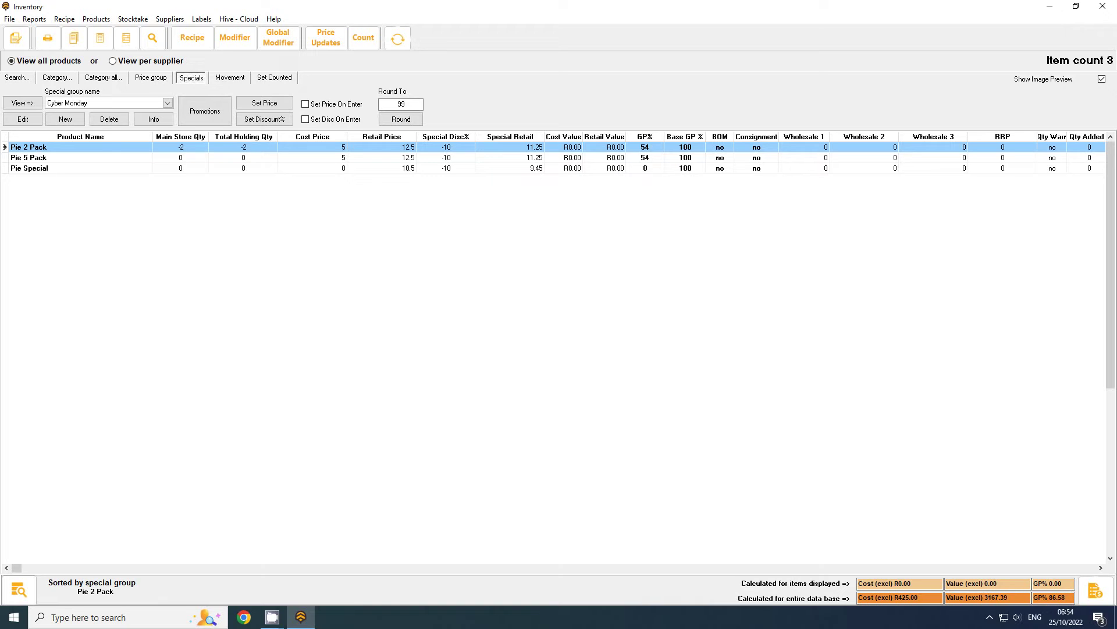
Round the special prices of Pie 2 Pack, Pie 5 Pack and Pie Special to 99
shift+click(81, 169)
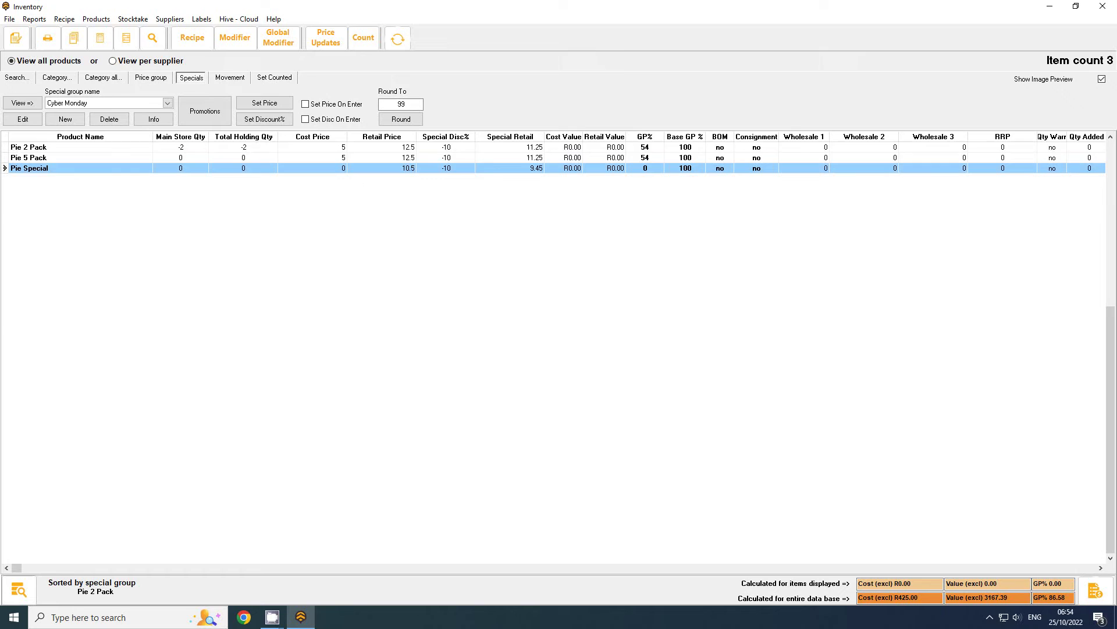
double_click(401, 104)
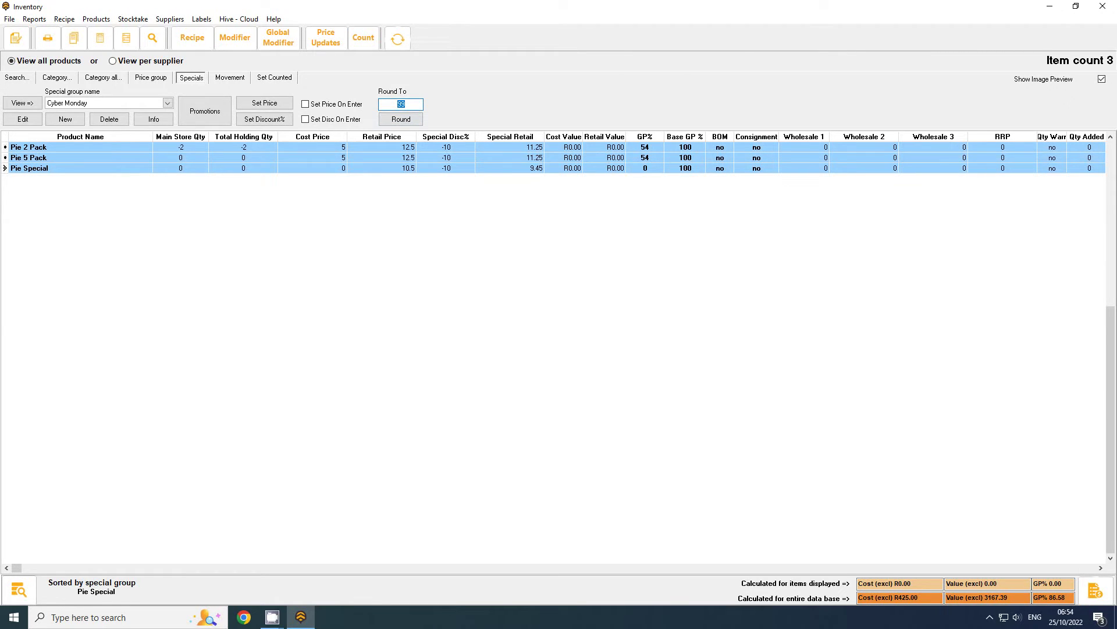
click(401, 119)
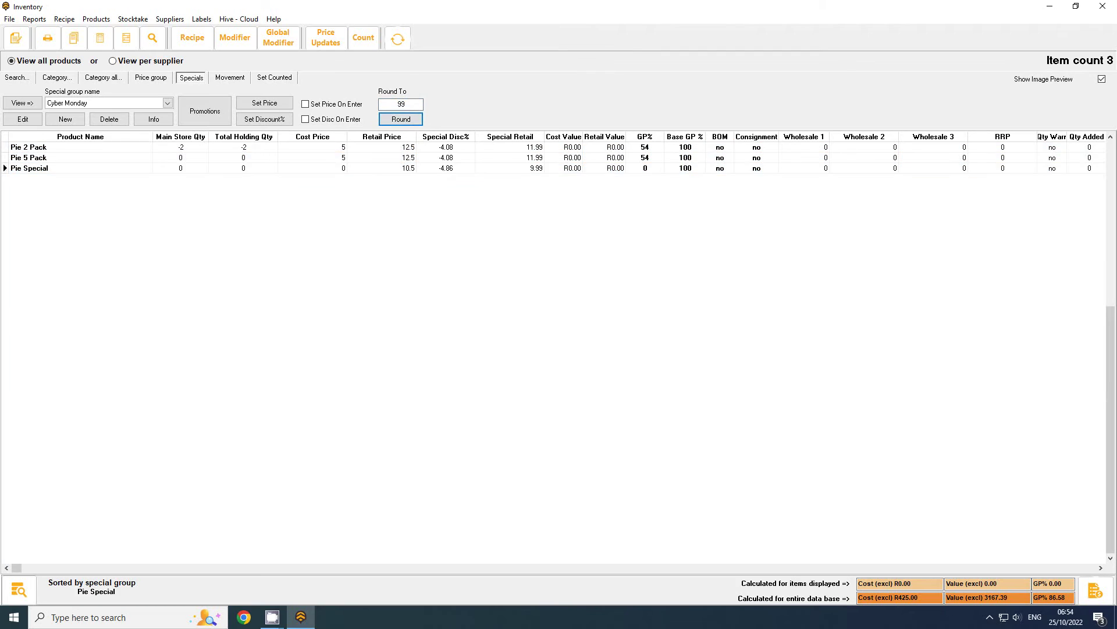
Turn on Set Price On Enter for the specials list and close Pie 5 Pack's stock take dialog
click(525, 148)
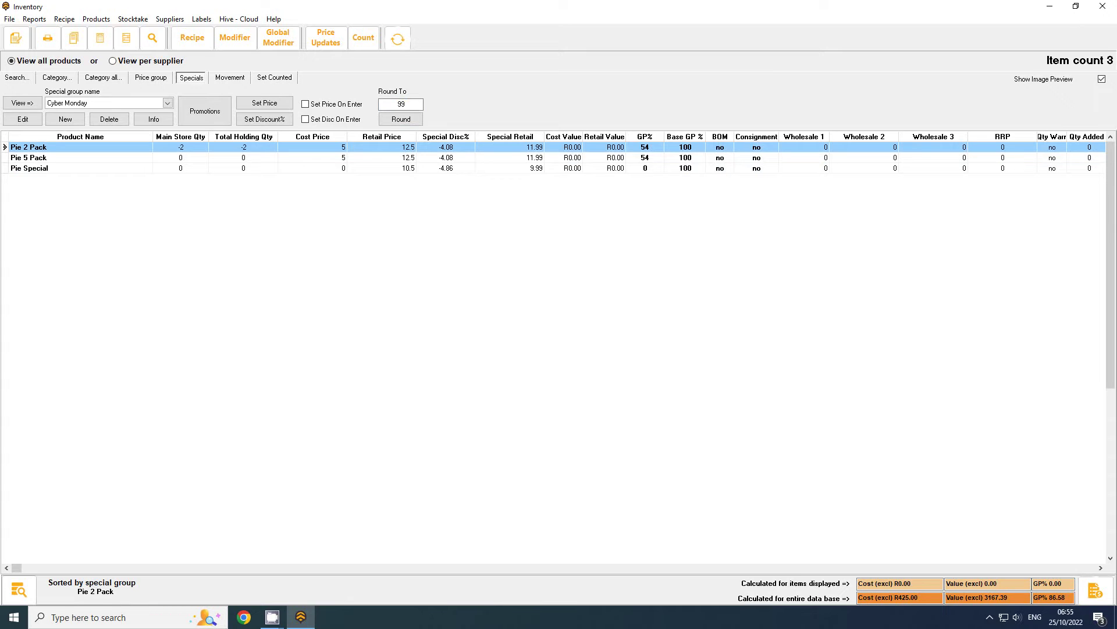
click(384, 168)
click(383, 148)
click(306, 104)
click(390, 158)
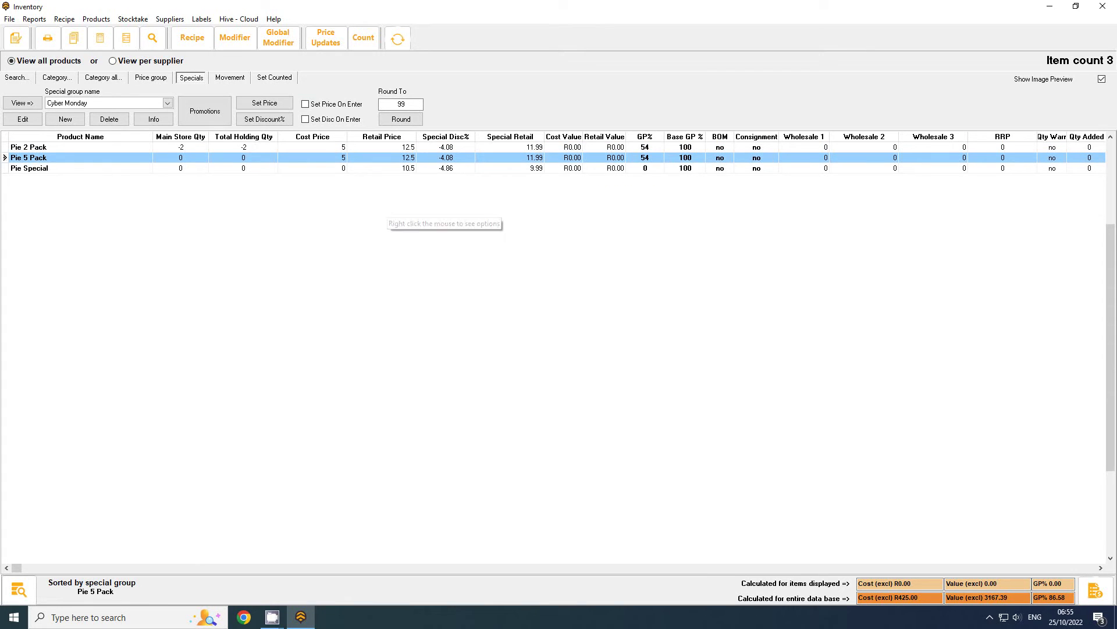
key(Return)
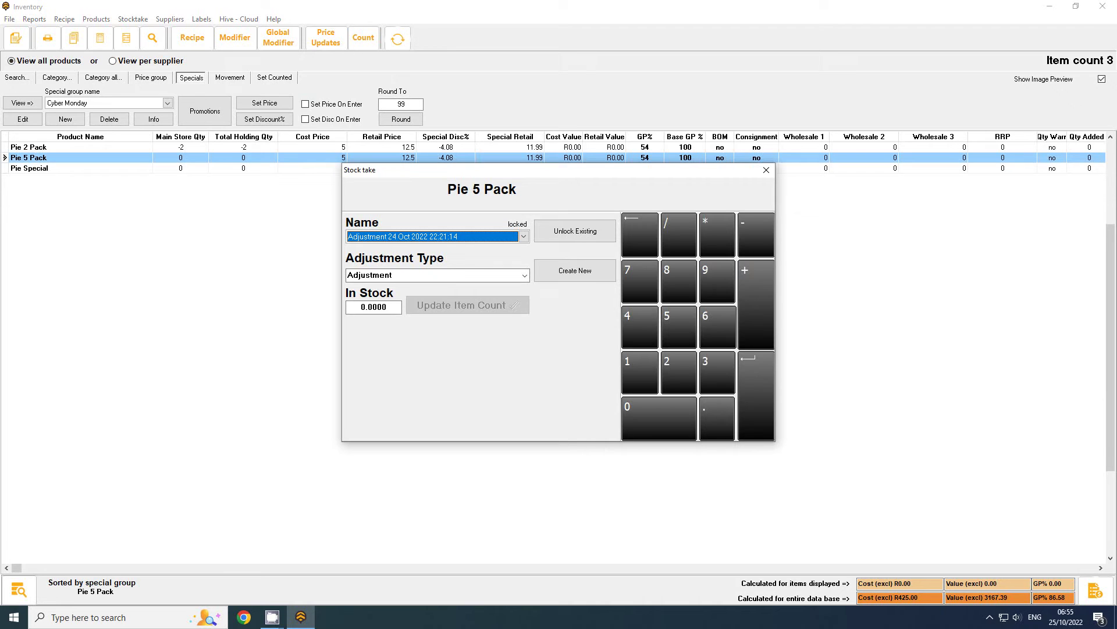
click(766, 169)
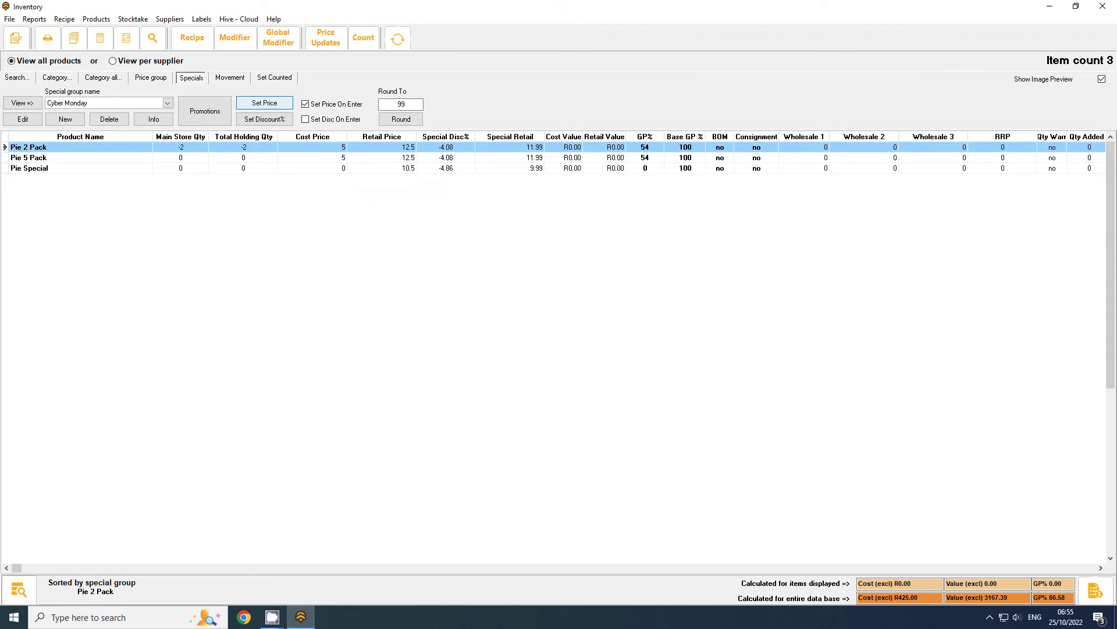
Set Pie 2 Pack's Cyber Monday special retail price to 10 and accept its adjusted cost price
click(264, 102)
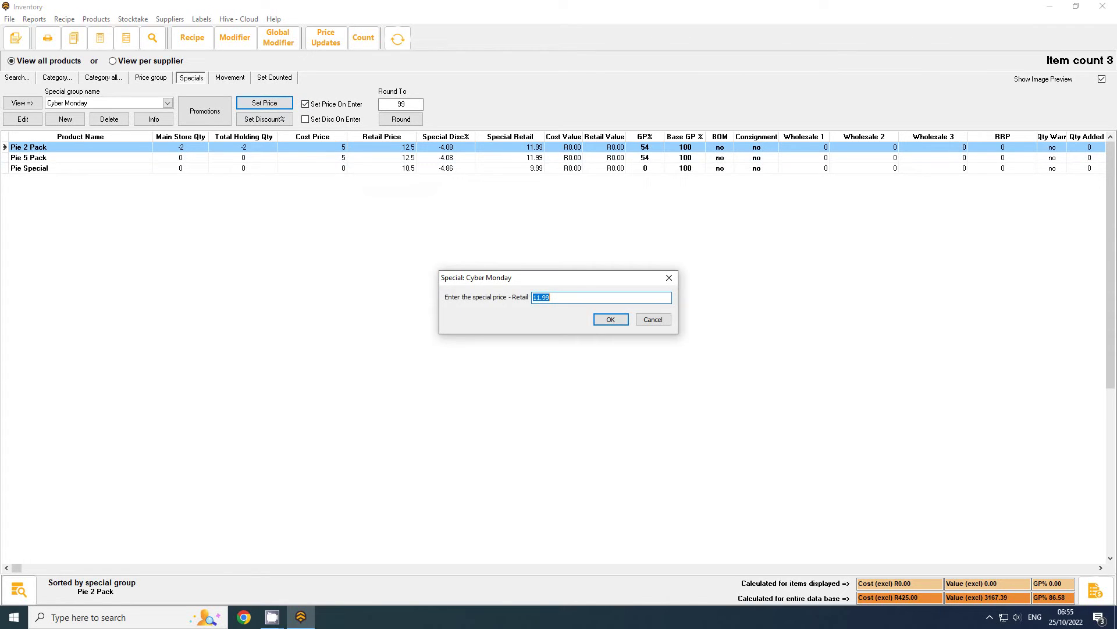
text(10)
key(Return)
key(Return)
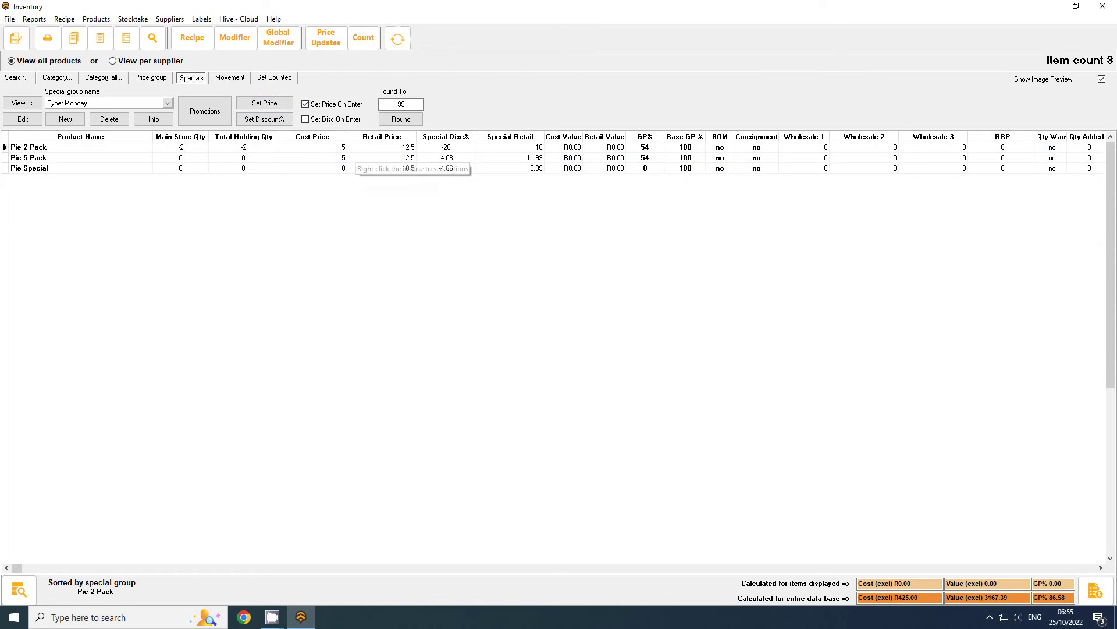
Reopen the price entry for Pie 2 Pack and accept its special retail and adjusted cost prices
click(356, 149)
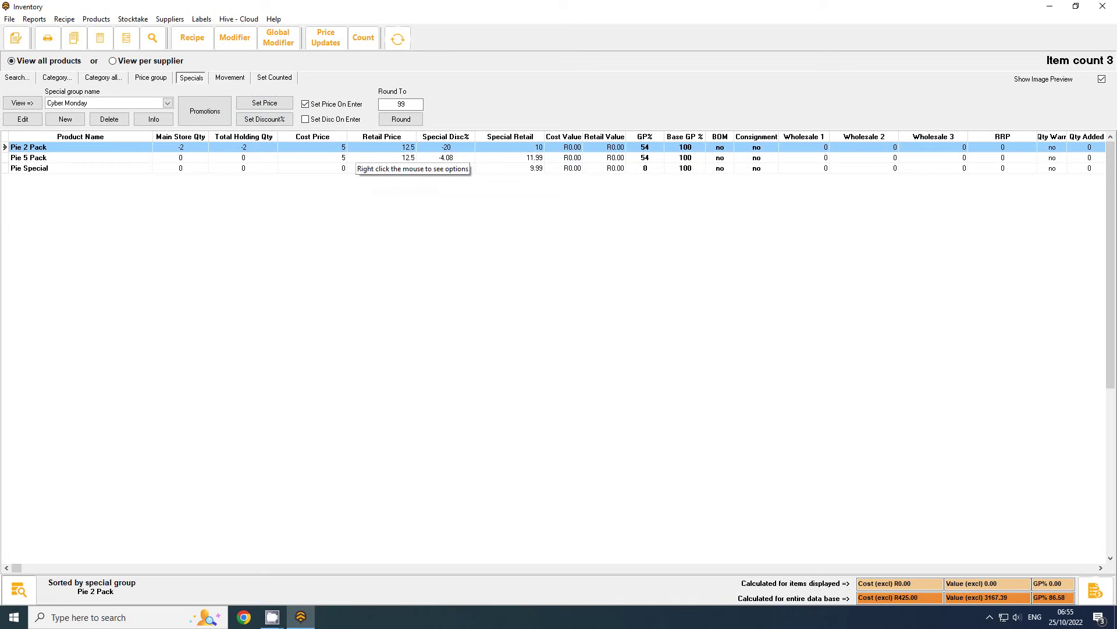
key(Return)
key(Return)
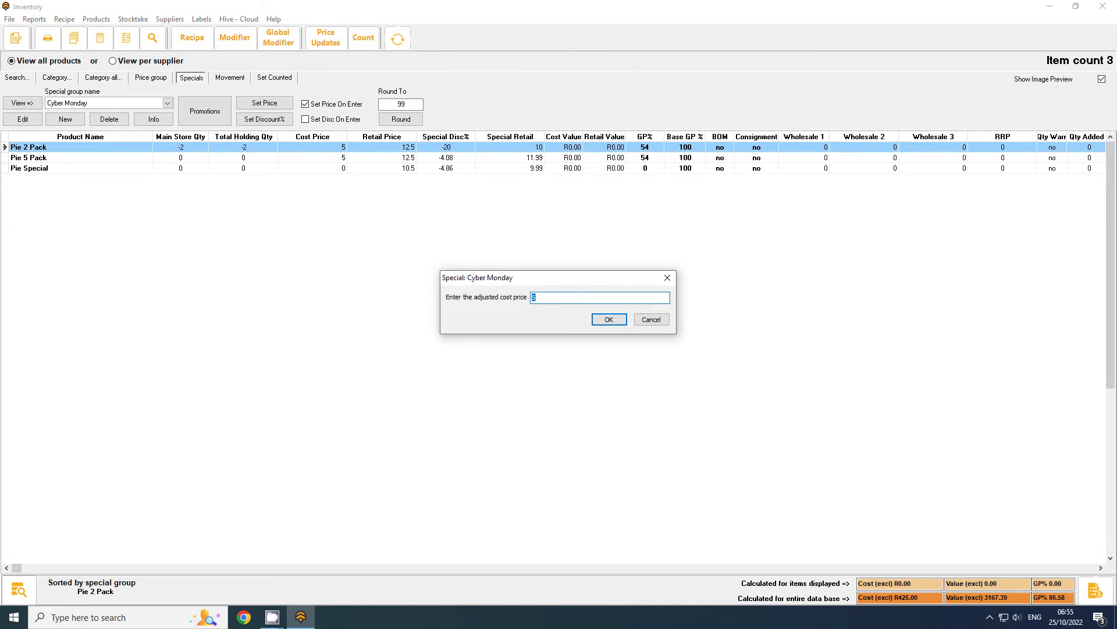
key(Return)
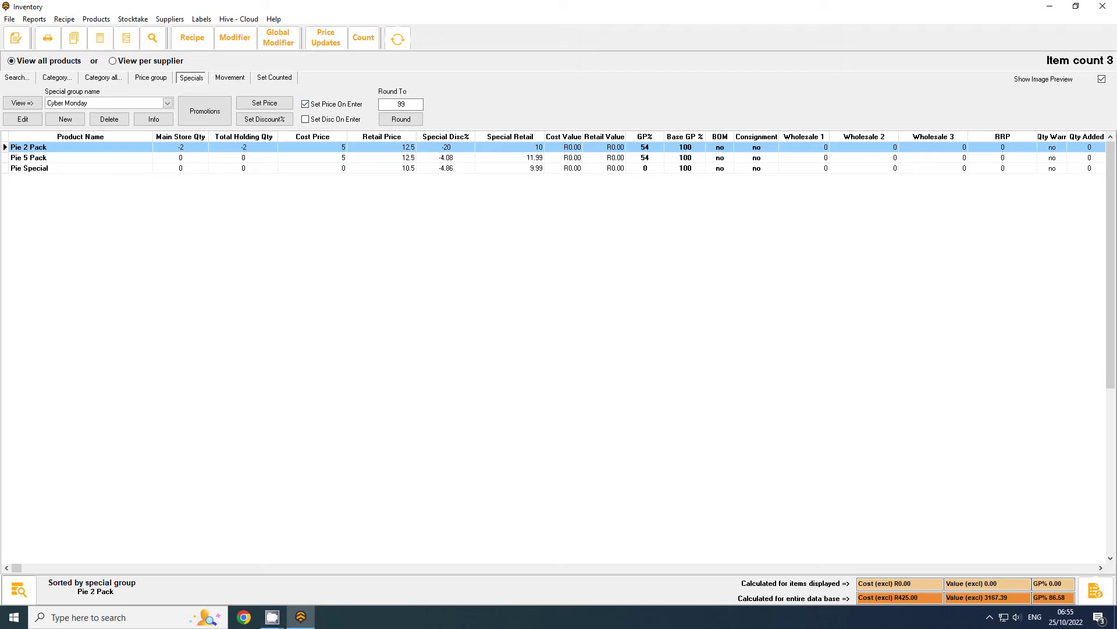
Replace Set Price On Enter with Set Disc On Enter and give Pie 5 Pack a price discount of 10
click(305, 104)
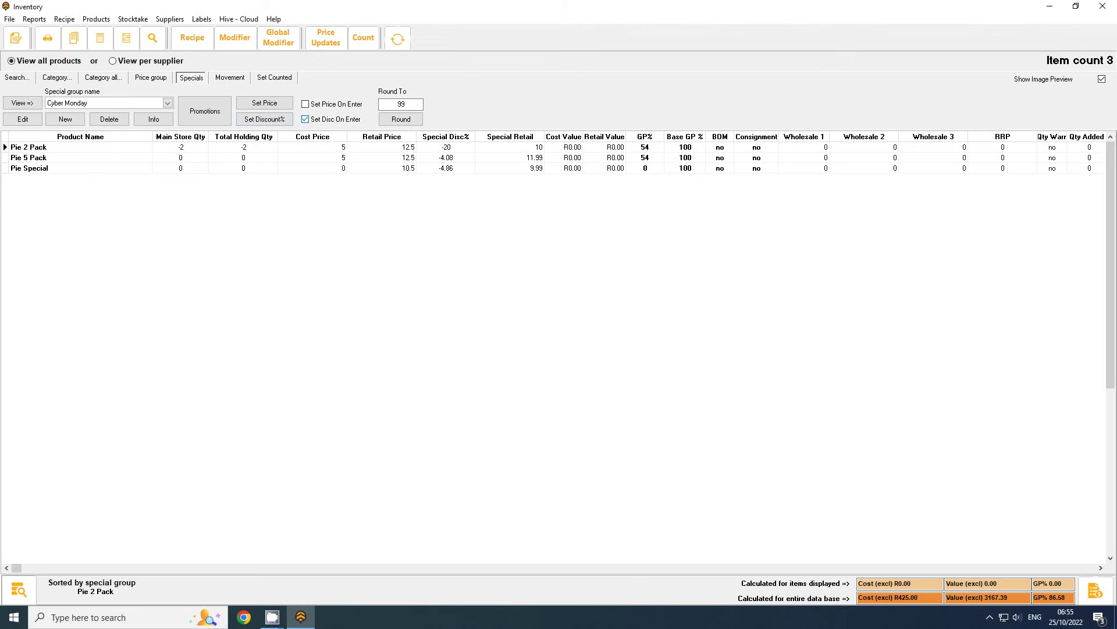
click(410, 158)
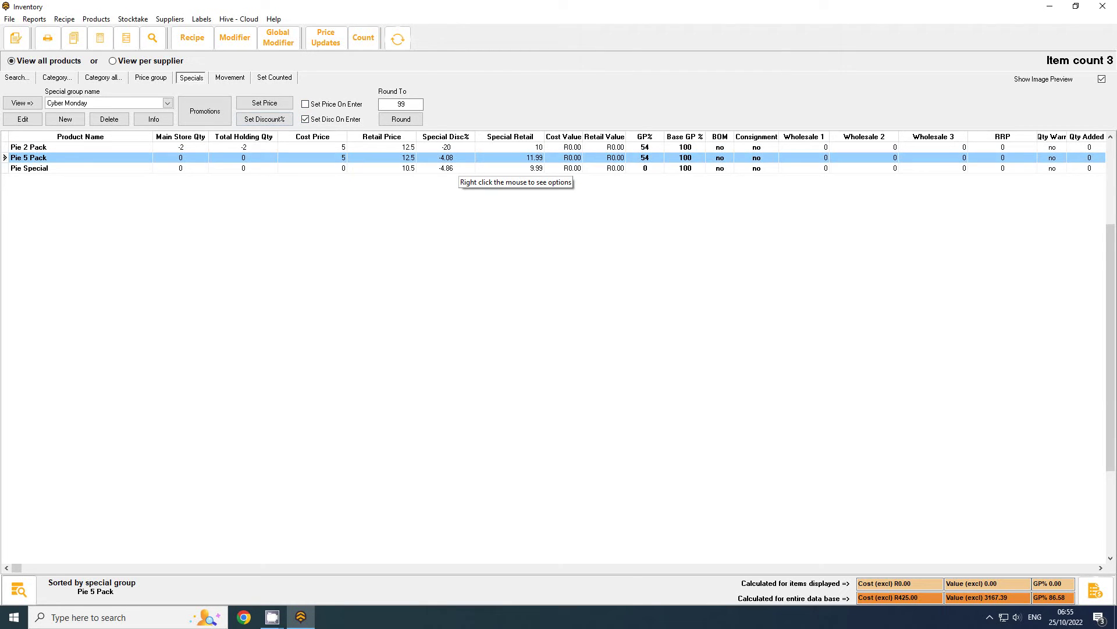
key(Return)
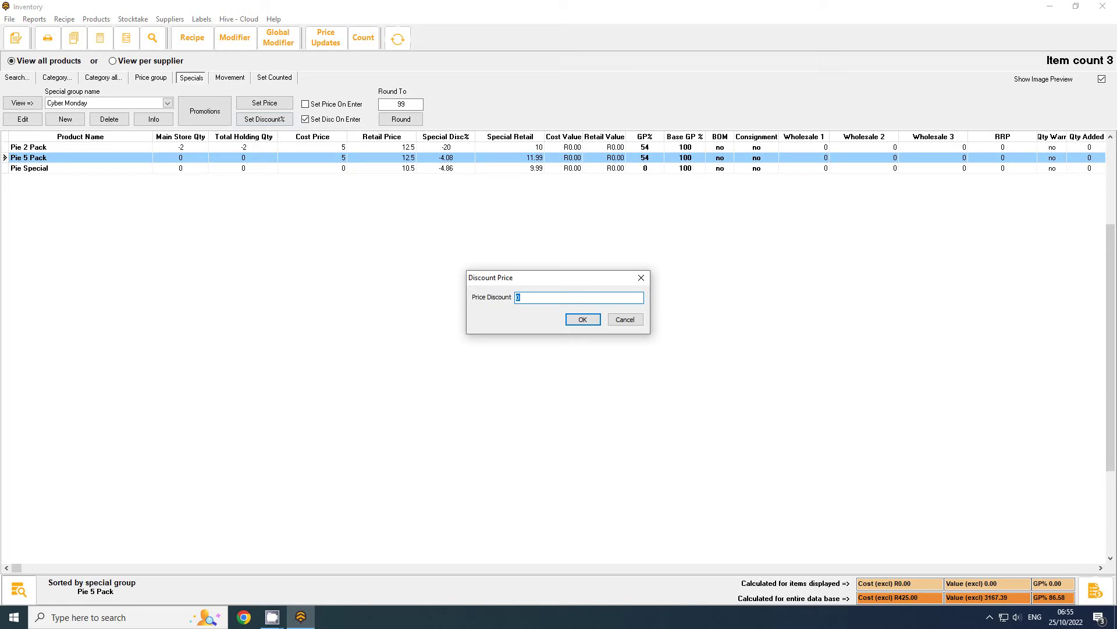
text(5)
key(BackSpace)
text(10)
key(Return)
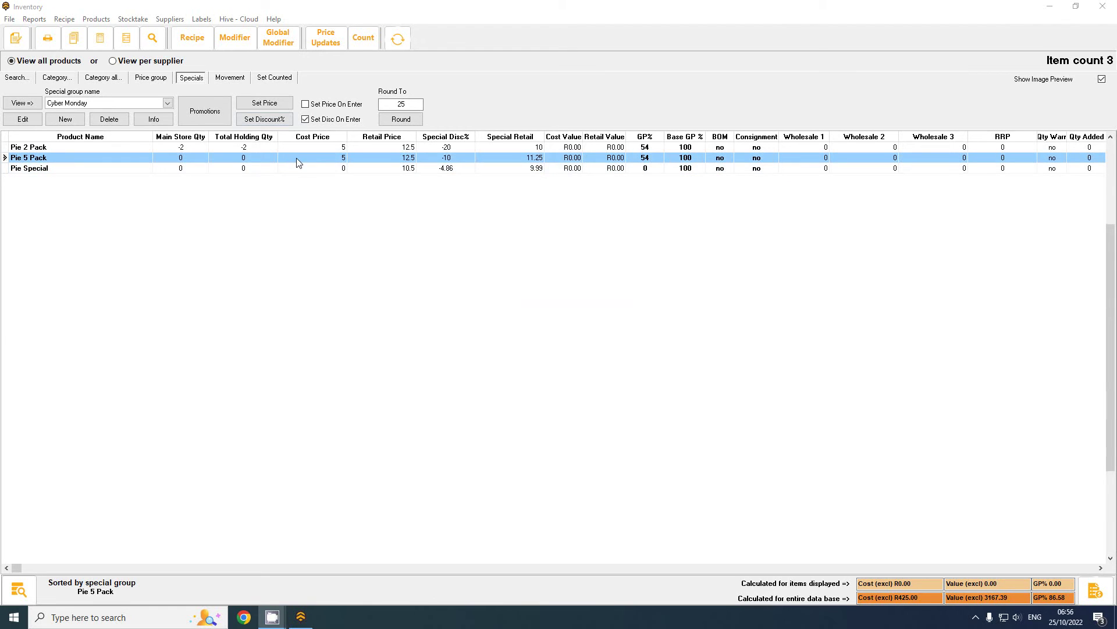
Return the list to all products and reopen the specials options
click(25, 81)
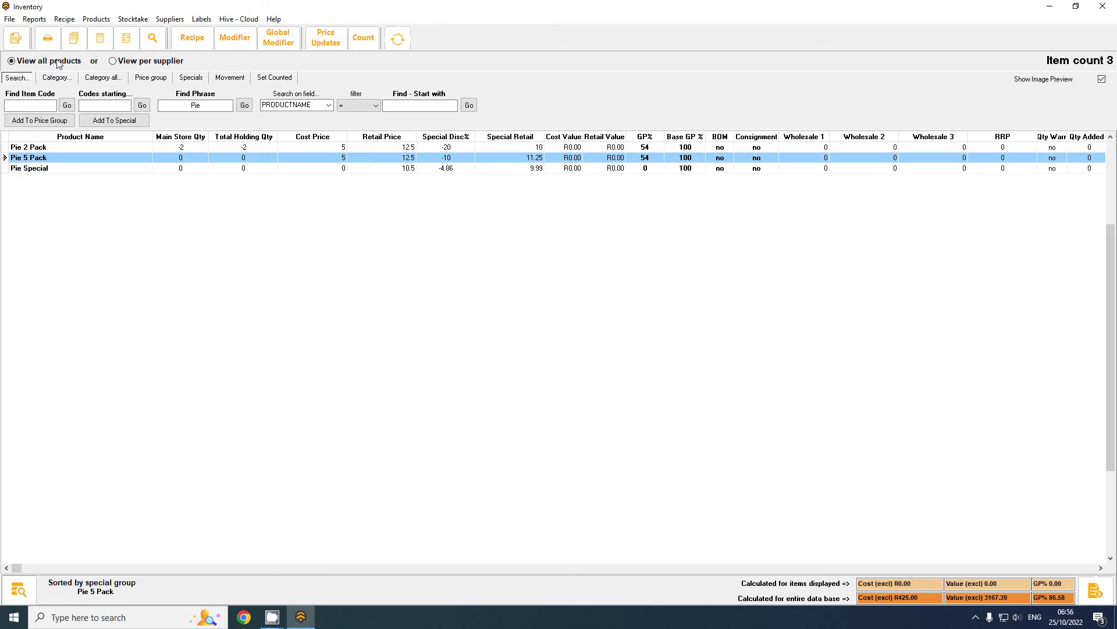
click(12, 60)
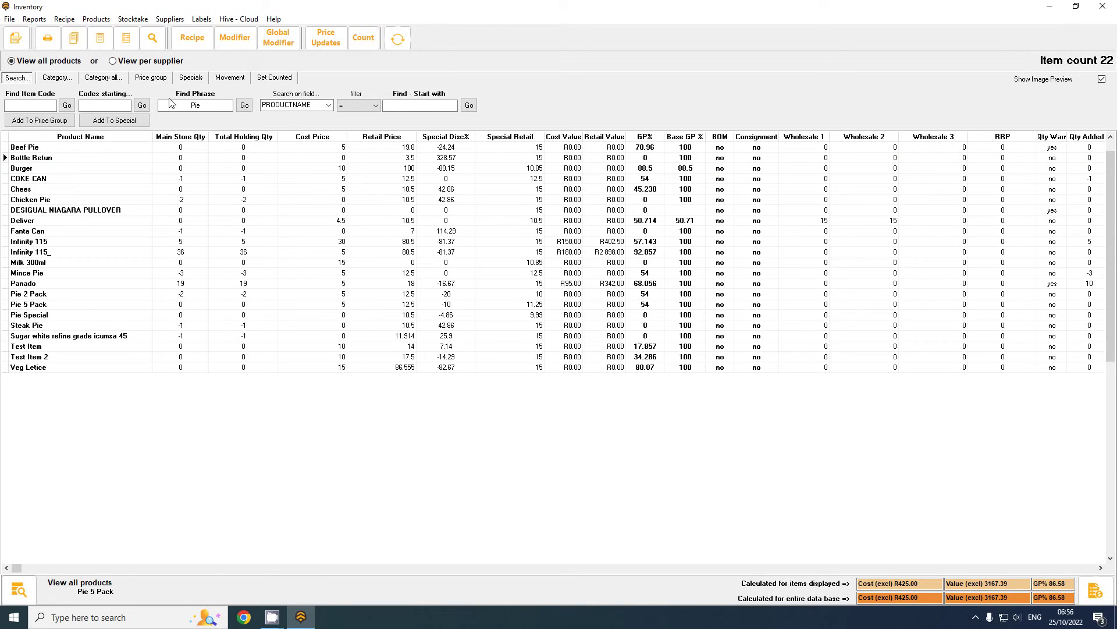
click(190, 80)
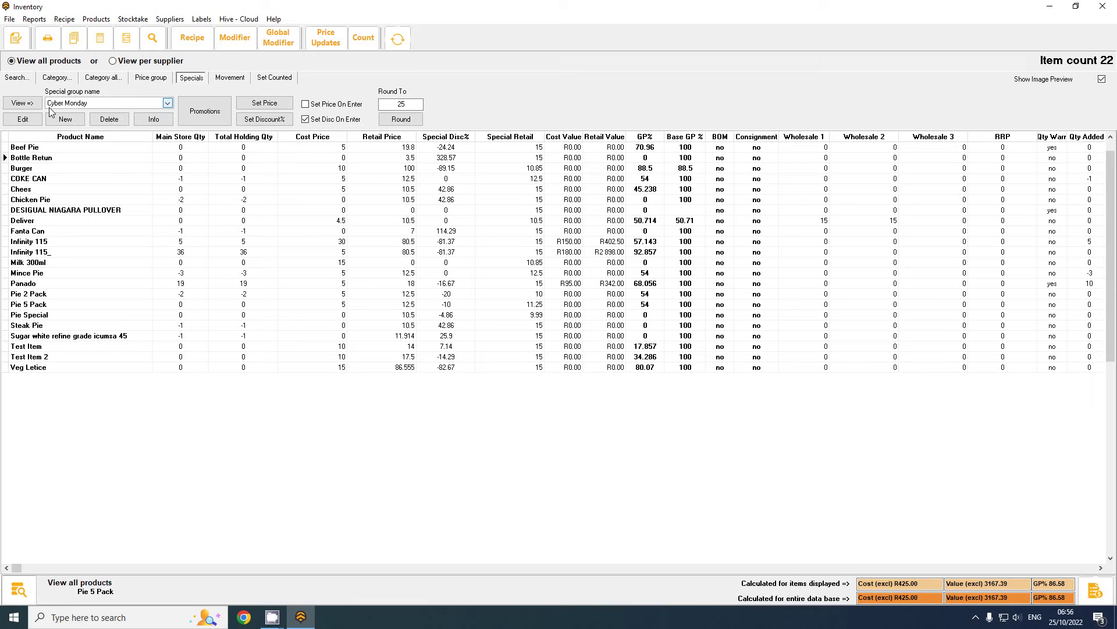
Filter the product list to the Cyber Monday special group and try to reset the special prices to 0
click(24, 103)
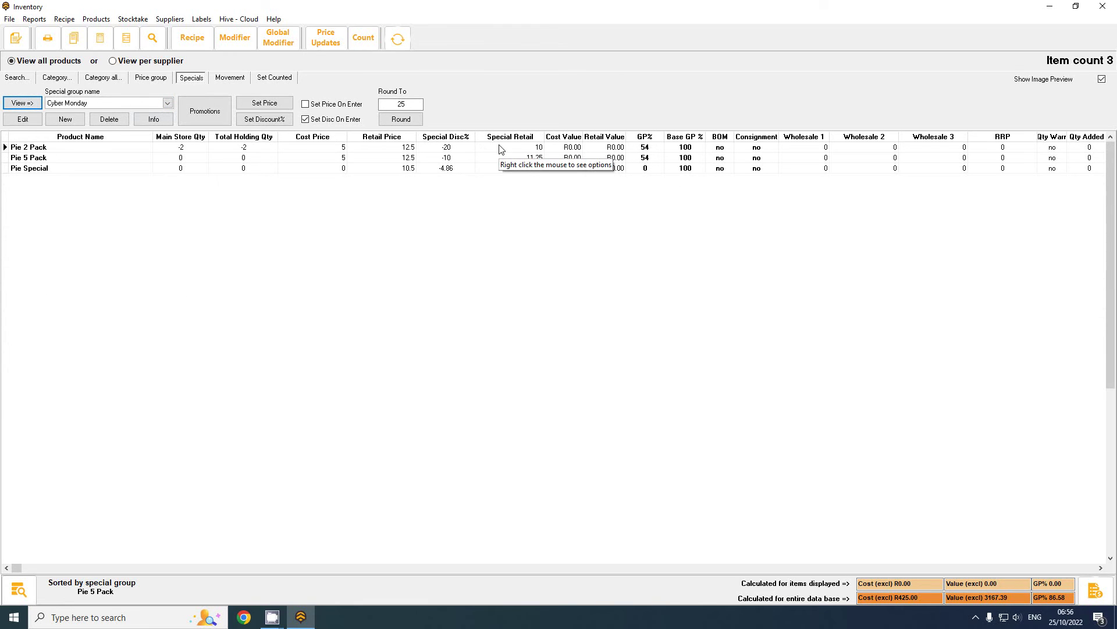
click(94, 19)
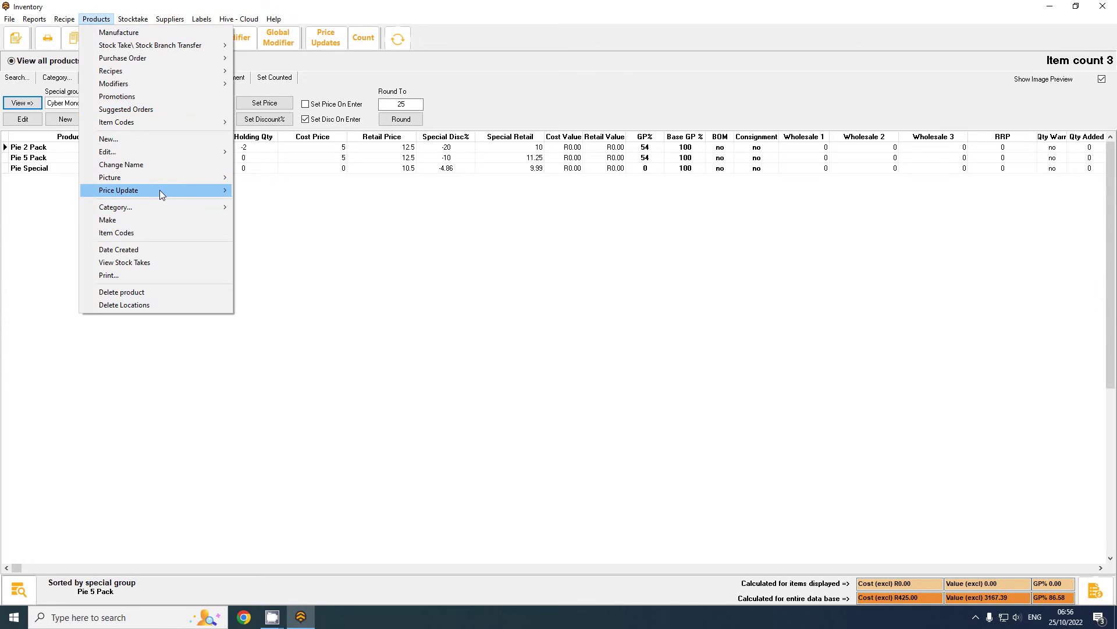
mouse_move(159, 190)
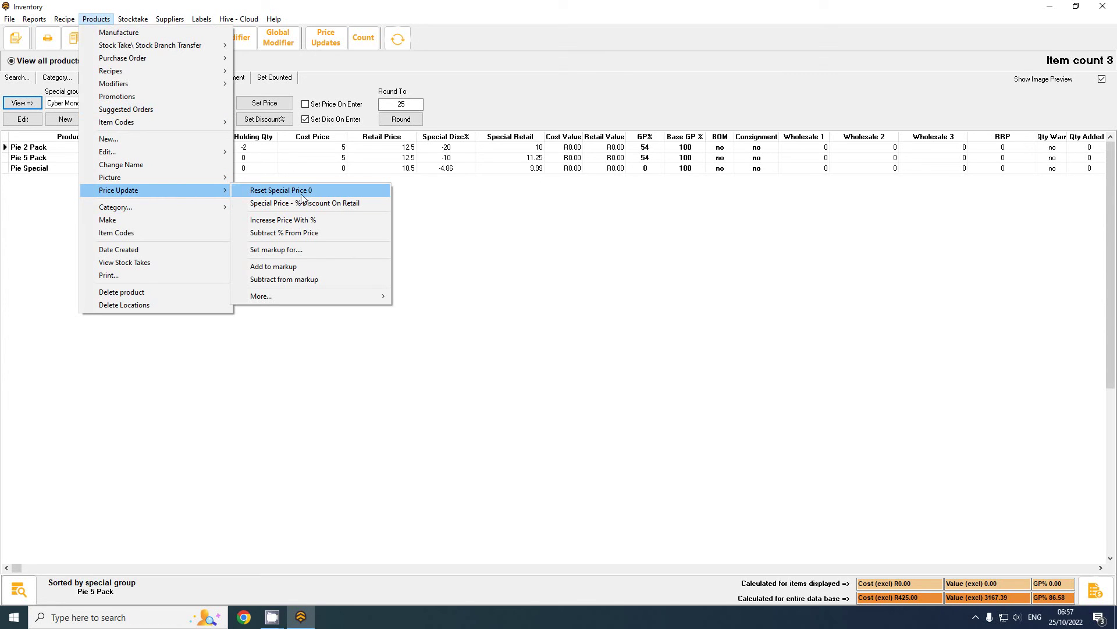
click(270, 191)
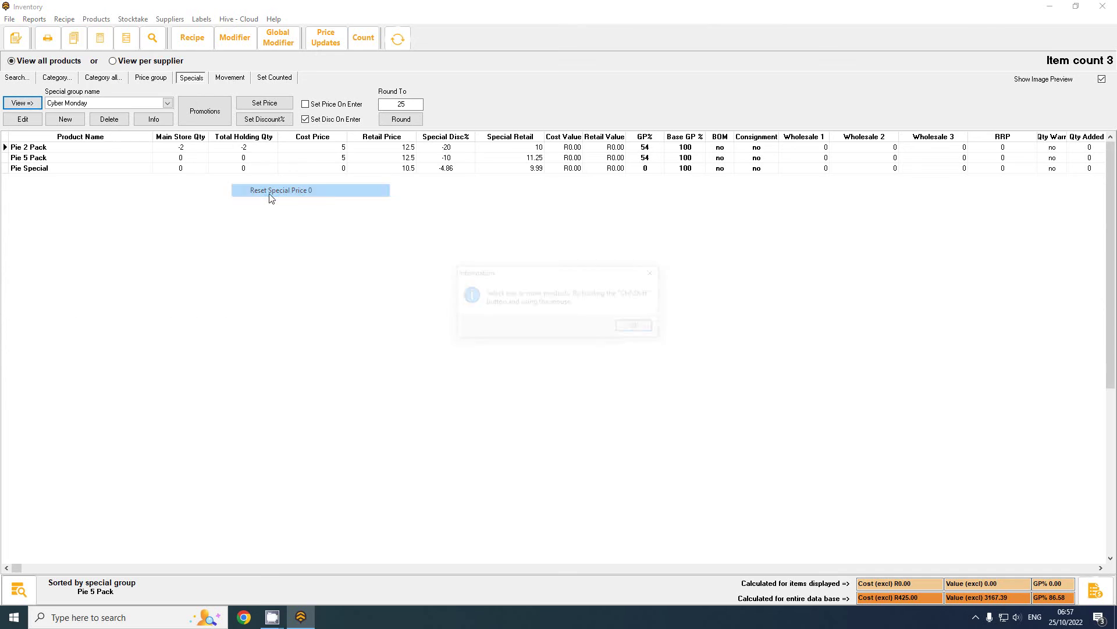
click(638, 327)
Select all products in the Cyber Monday group and reset their special prices to 0
right_click(491, 158)
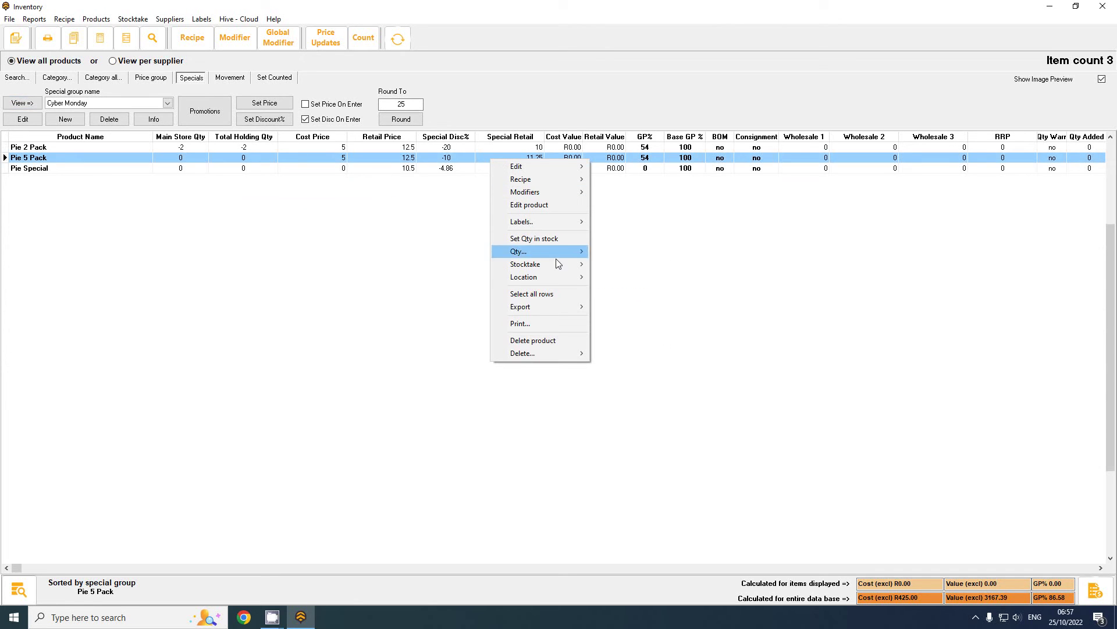
click(553, 295)
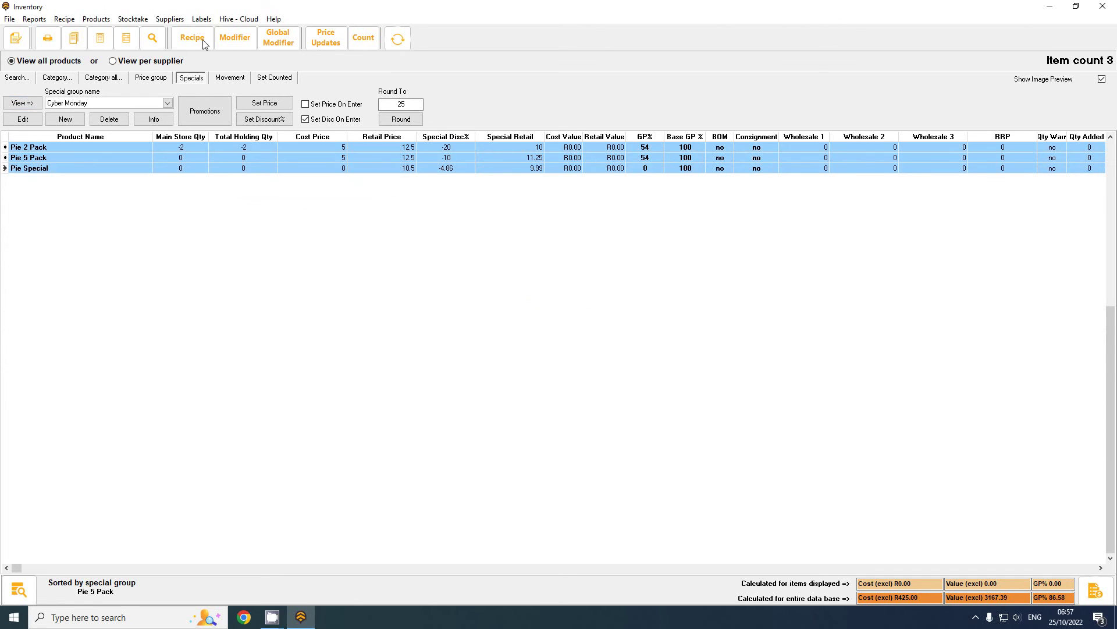
click(93, 19)
mouse_move(146, 189)
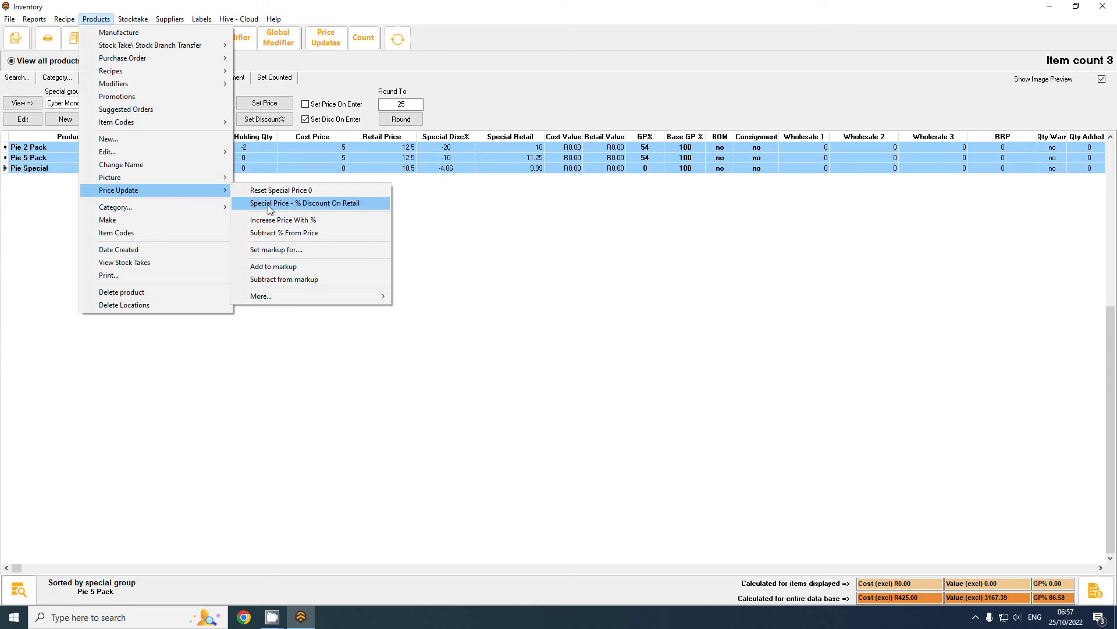
click(288, 191)
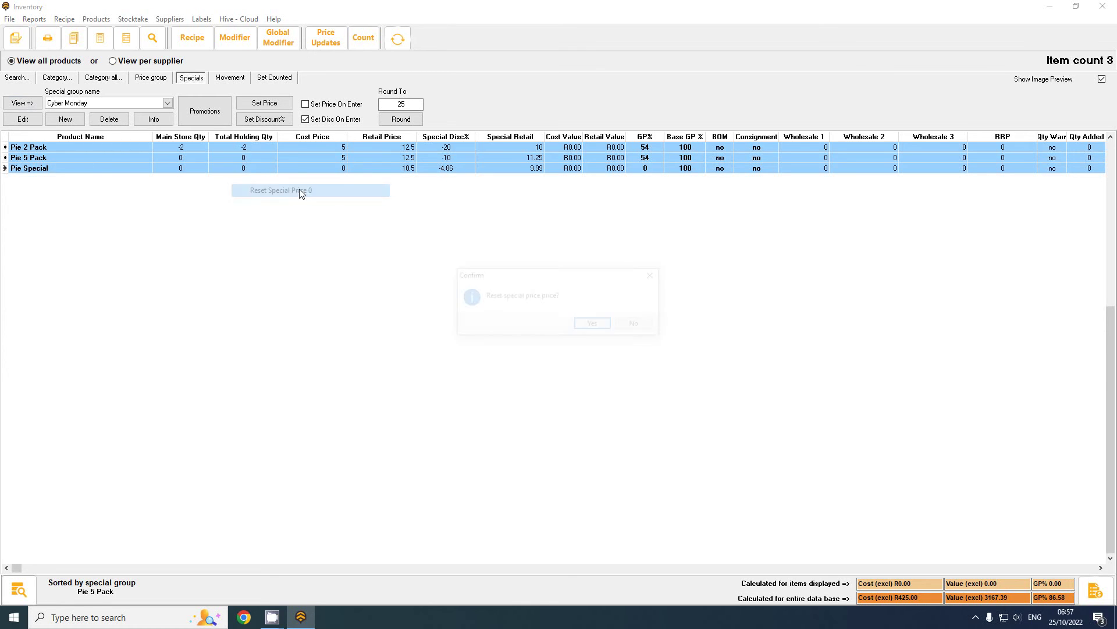
click(594, 326)
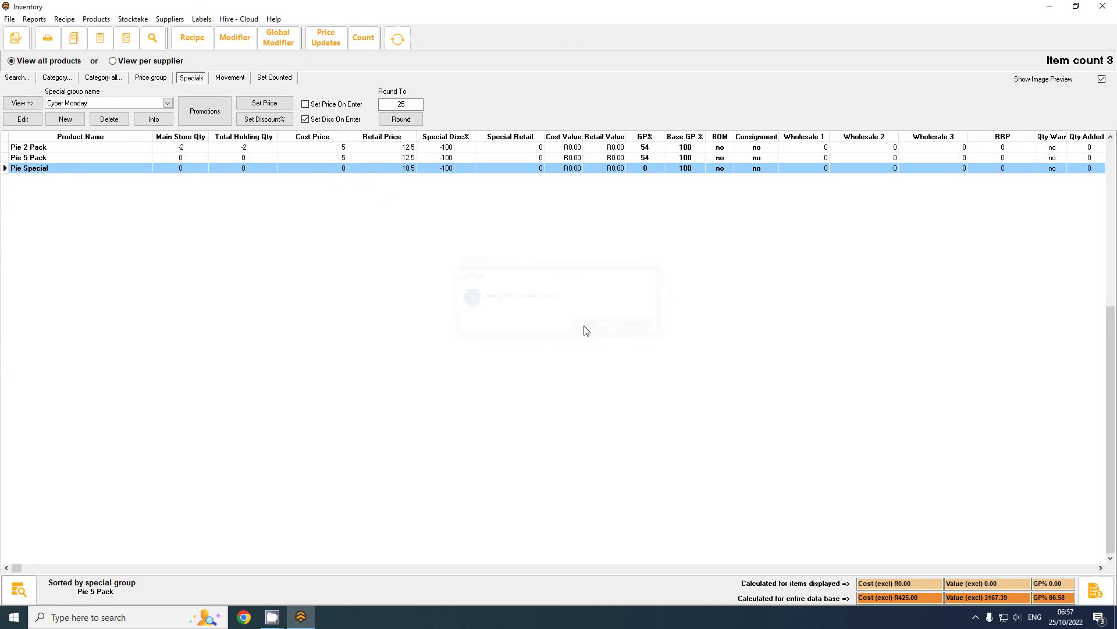
Select Pie 2 Pack through Pie Special and examine the specials options for adding, editing or removing items
click(460, 149)
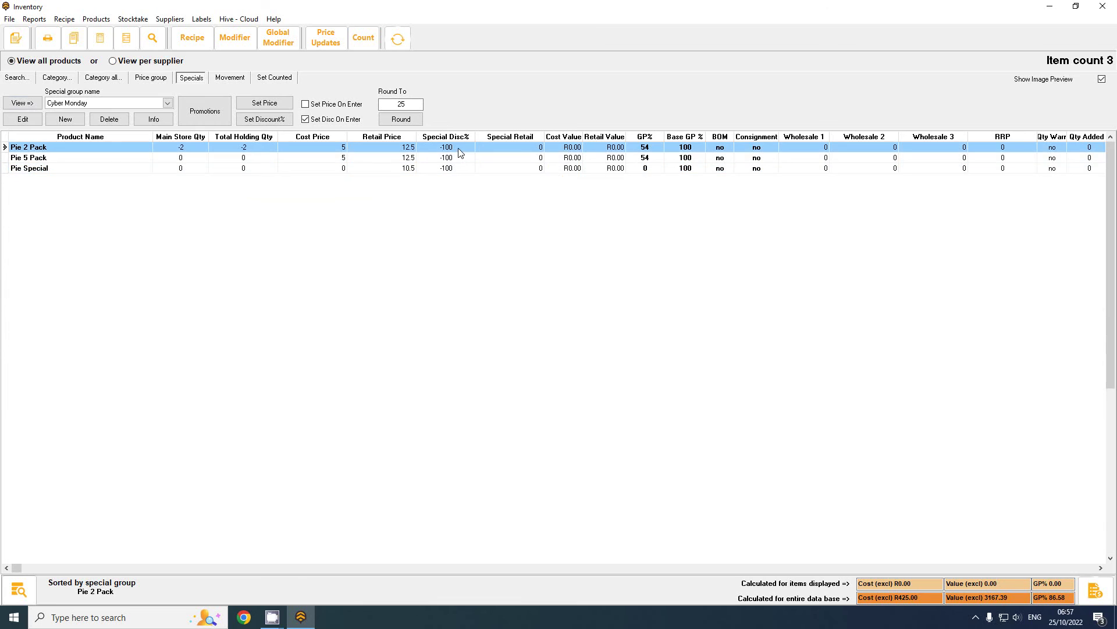
click(527, 157)
click(519, 166)
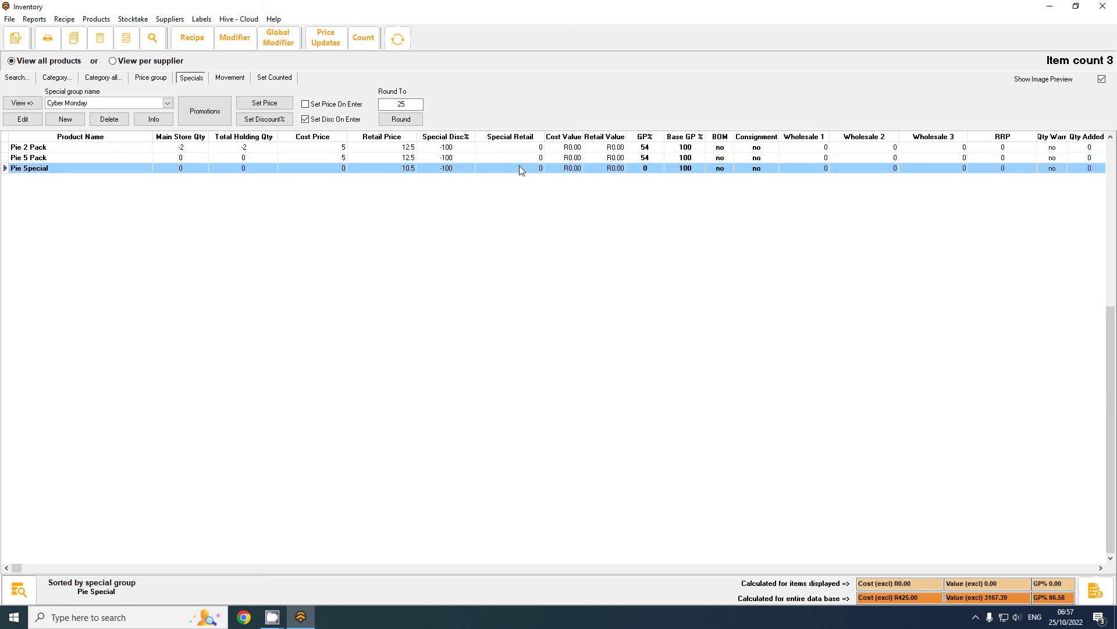
click(539, 146)
shift+click(533, 166)
right_click(533, 166)
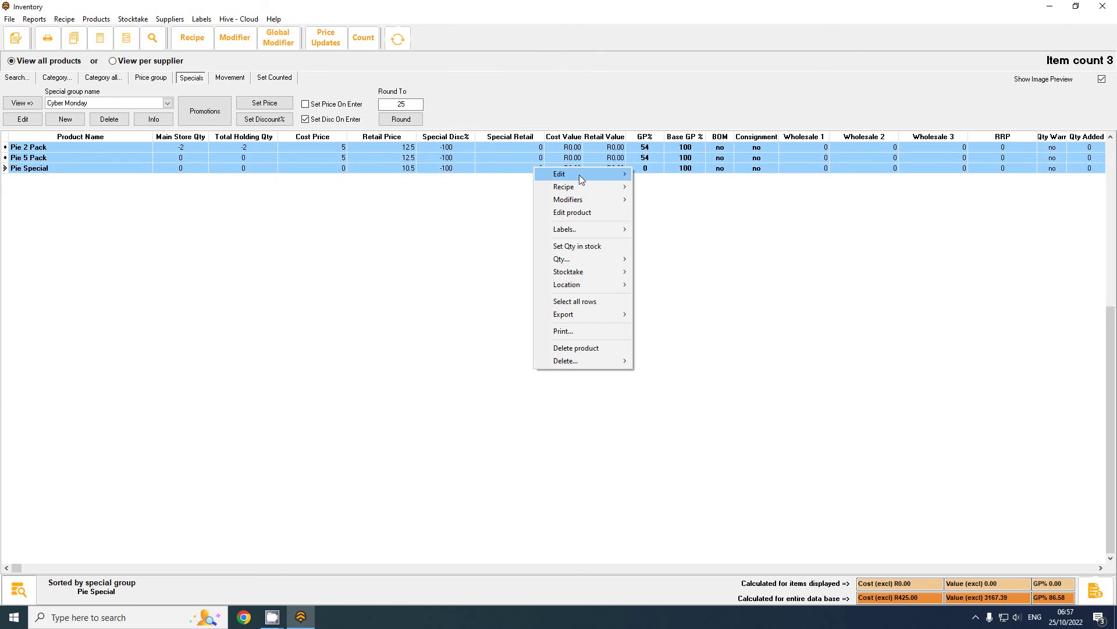
mouse_move(579, 175)
mouse_move(704, 215)
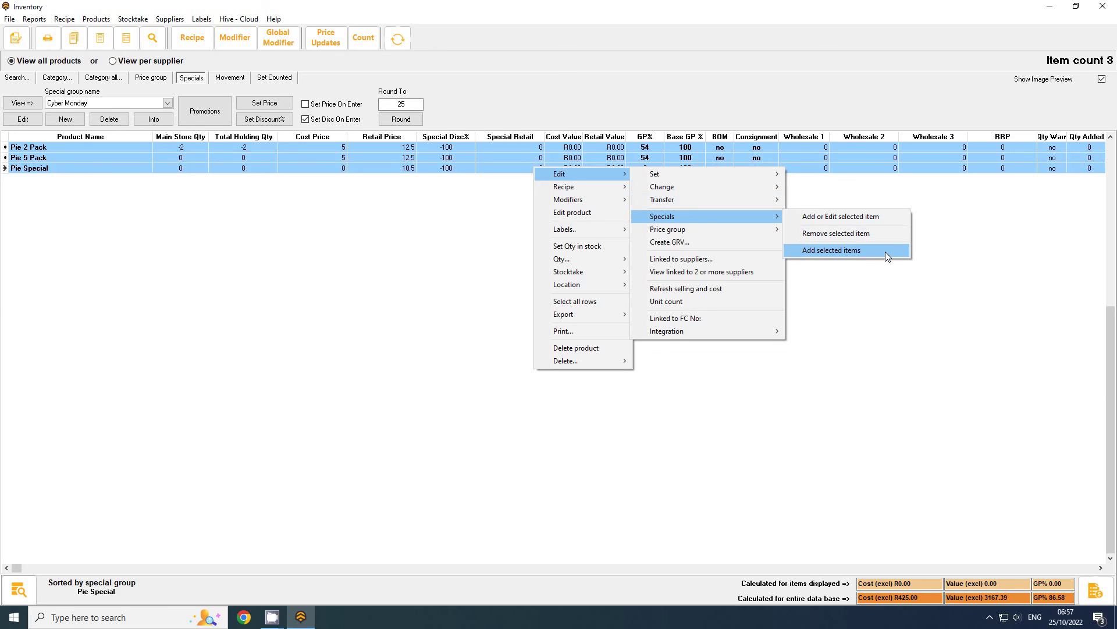
click(861, 220)
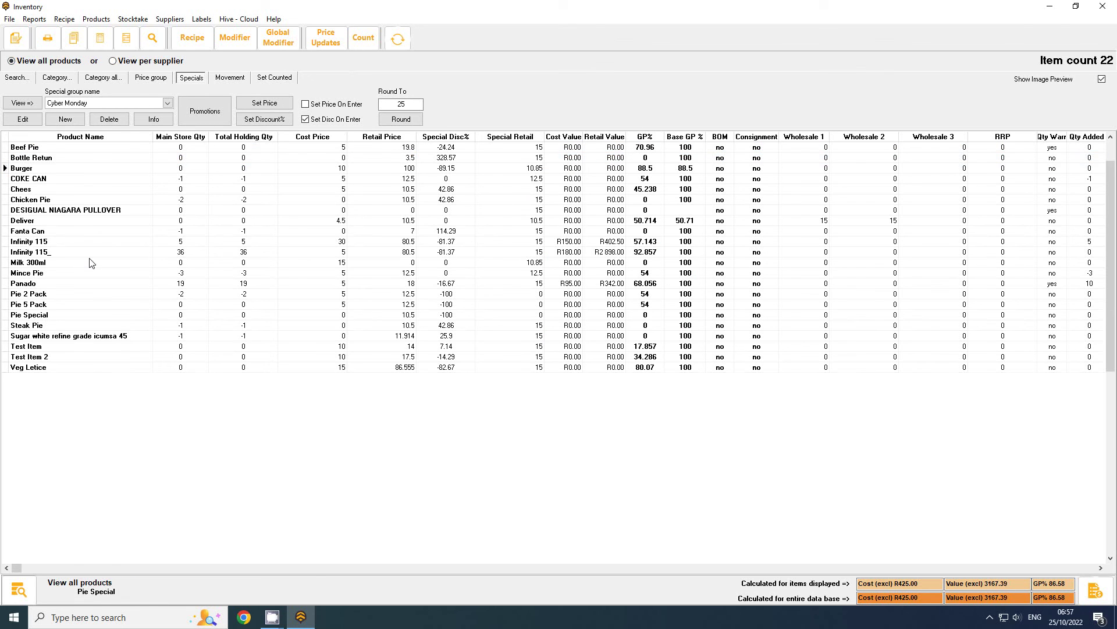
Add Infinity 115 from the full product list to the Cyber Monday specials group
click(84, 242)
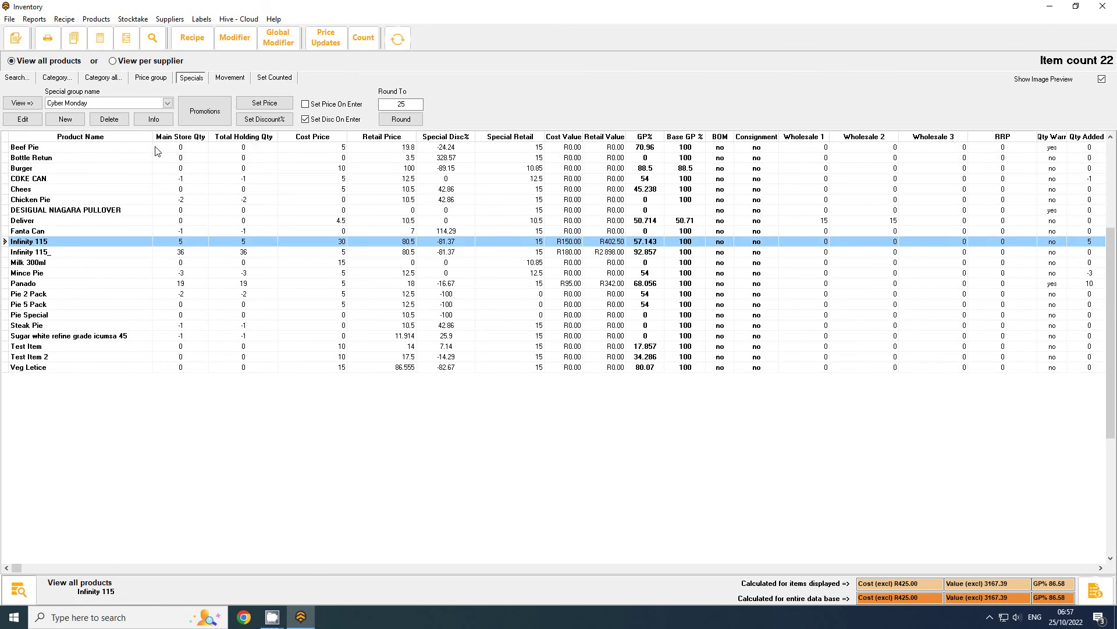
click(16, 78)
click(114, 120)
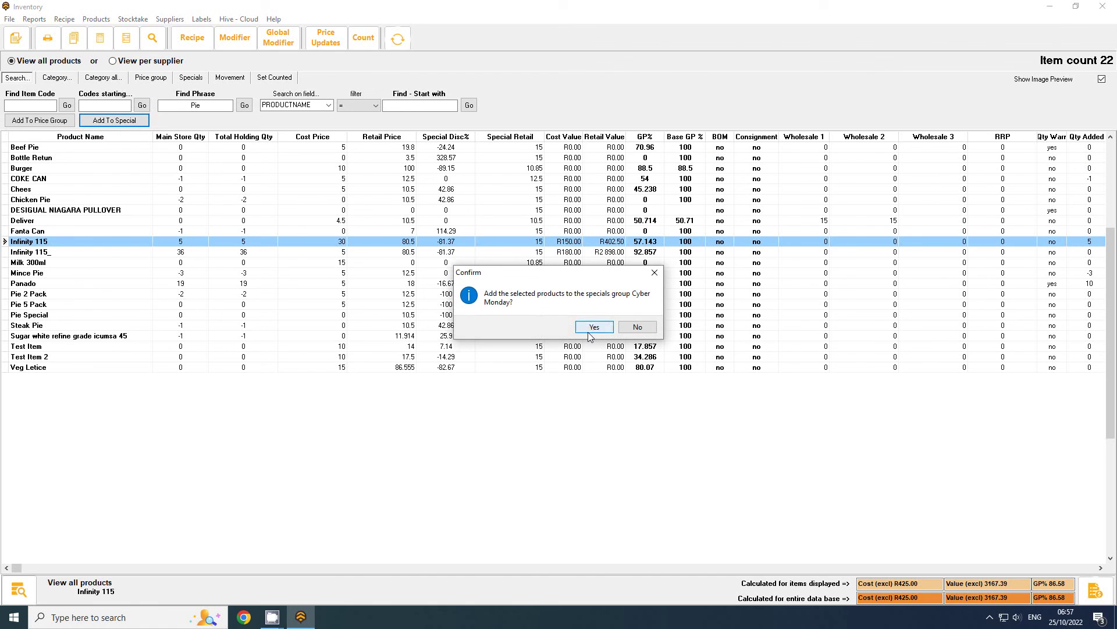
click(593, 328)
Add Panado to the Cyber Monday specials group
click(61, 294)
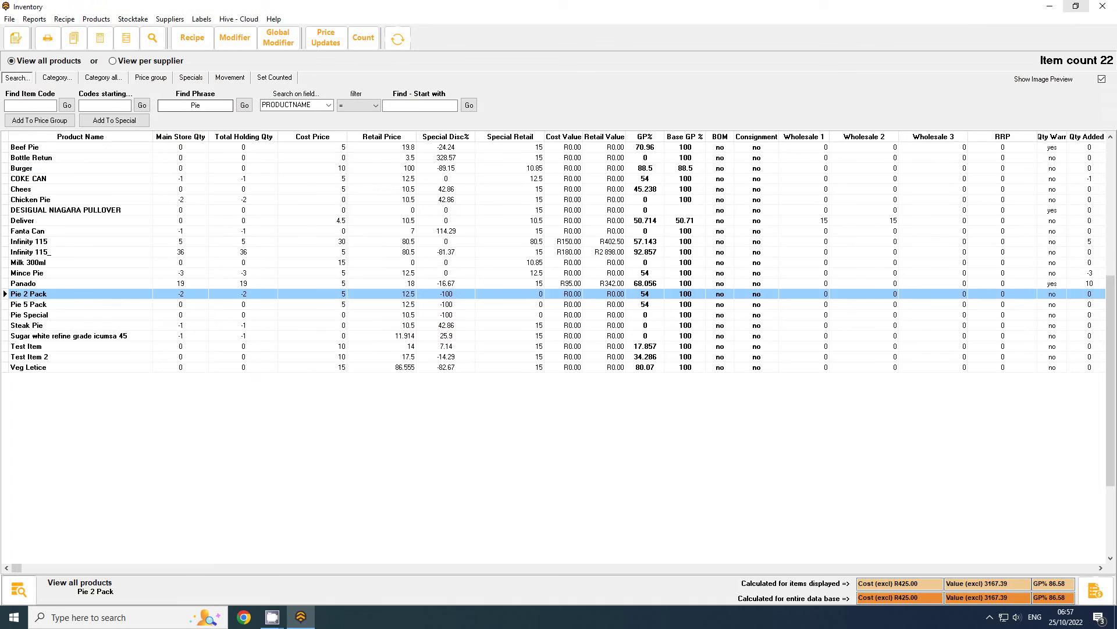
click(60, 284)
click(114, 120)
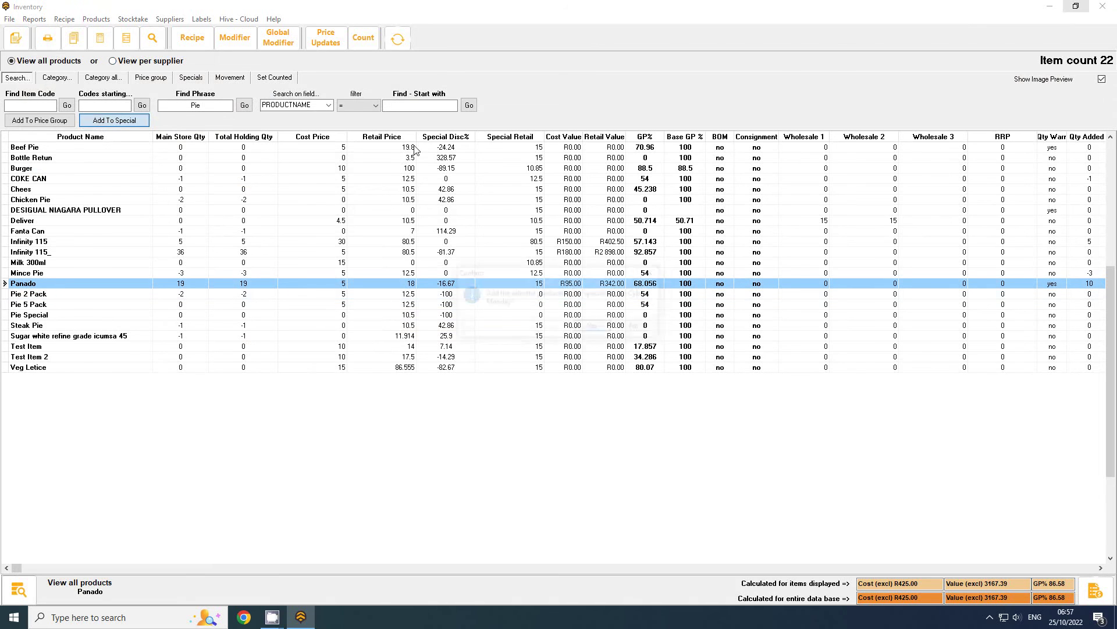
click(593, 326)
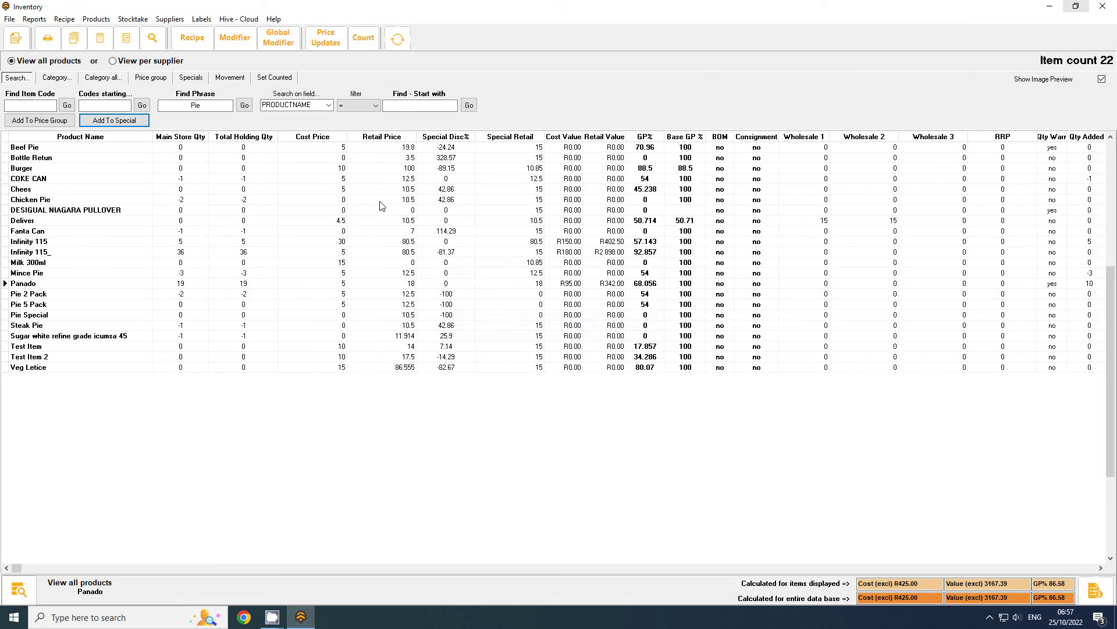
Filter the list to the Cyber Monday special group and select all products from Infinity 115 through Pie Special
click(185, 80)
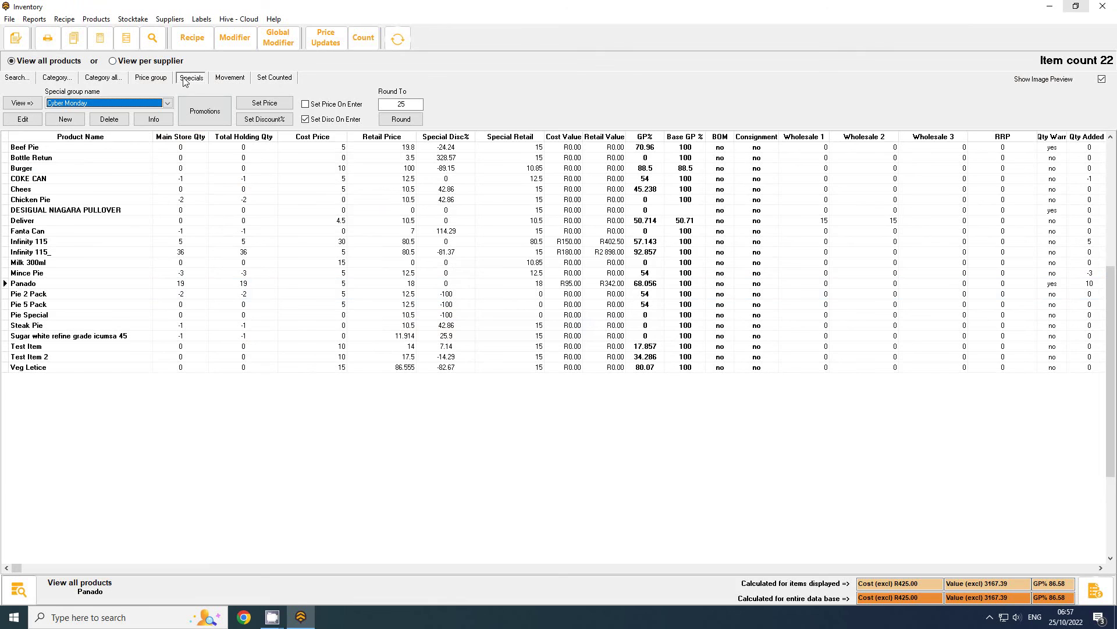
click(22, 103)
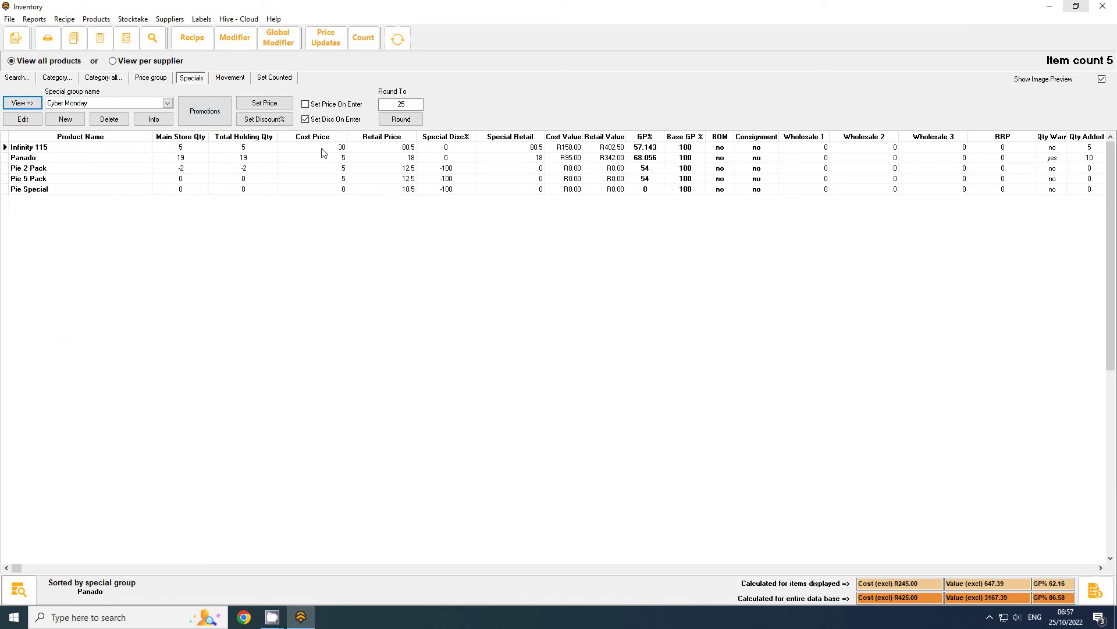
click(321, 148)
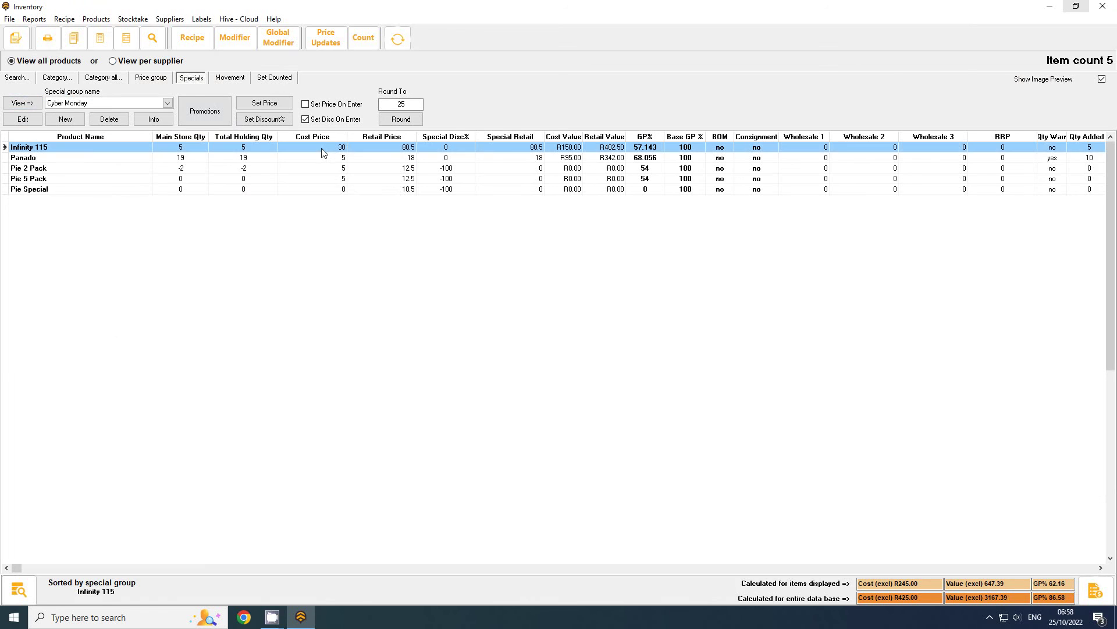
shift+click(341, 190)
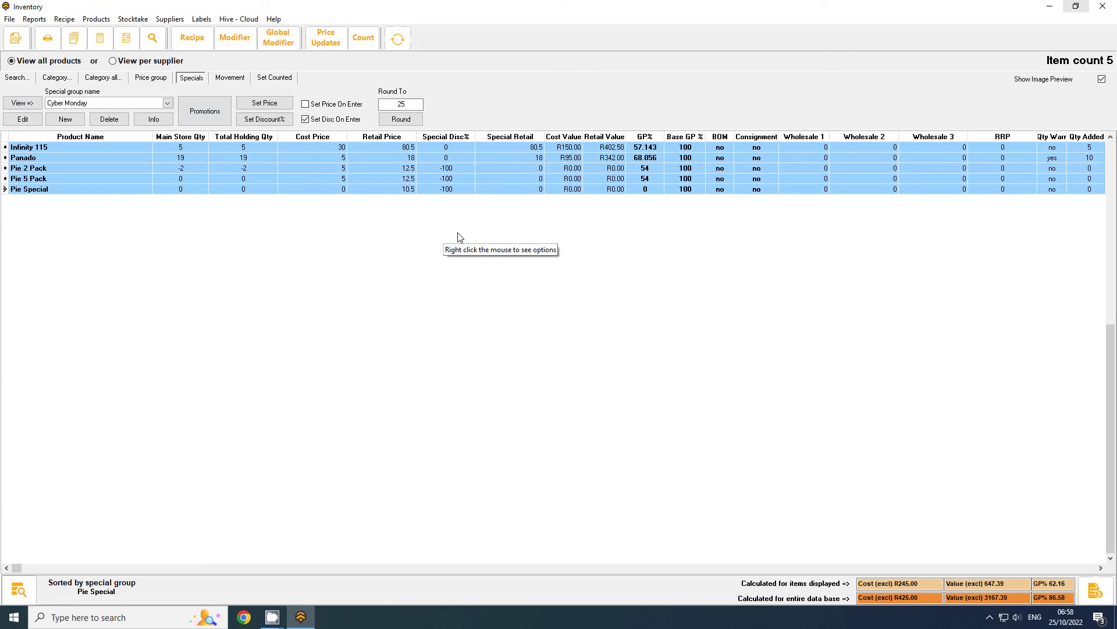